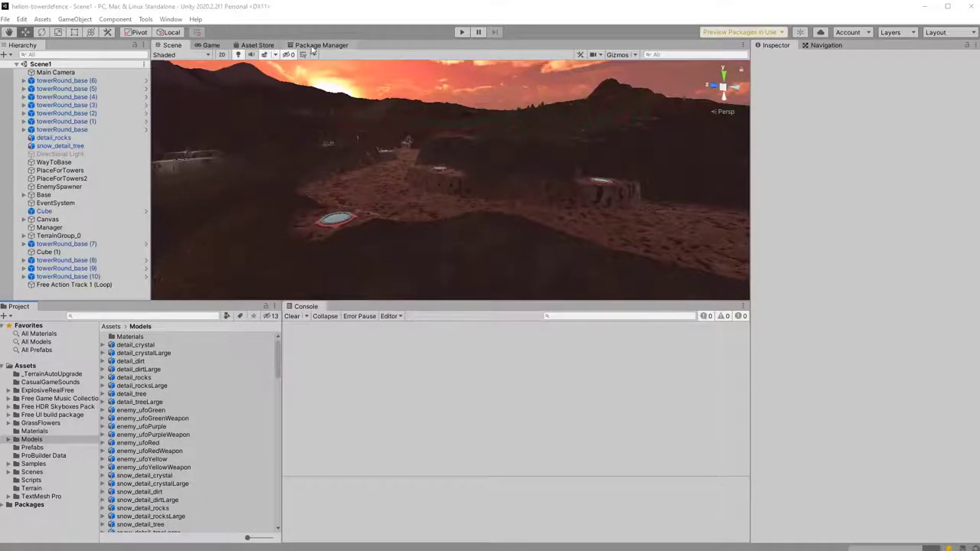
Step: Search 'universal' in Package Manager and install Universal RP 10.2.2 from the Unity Registry
left_click(170, 20)
left_click(196, 124)
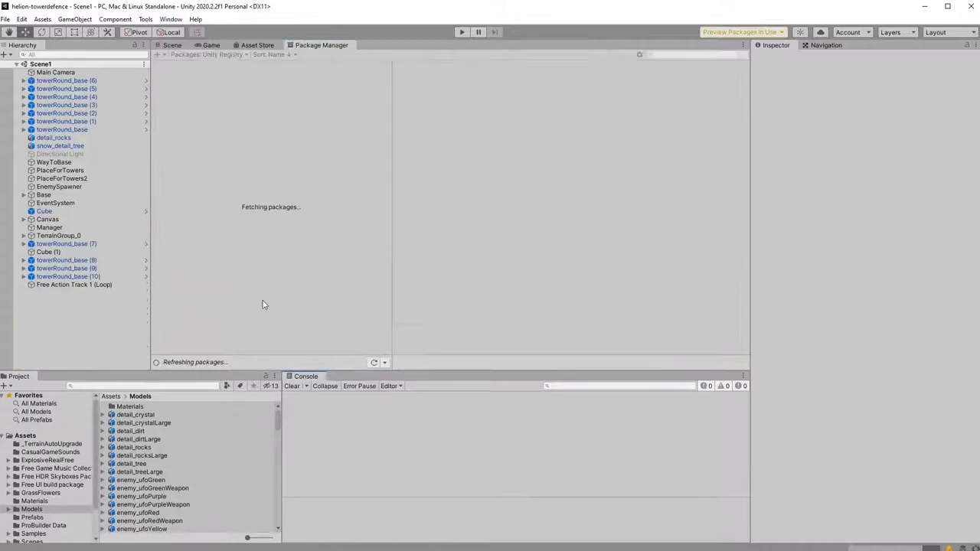
left_click(655, 54)
type("universal")
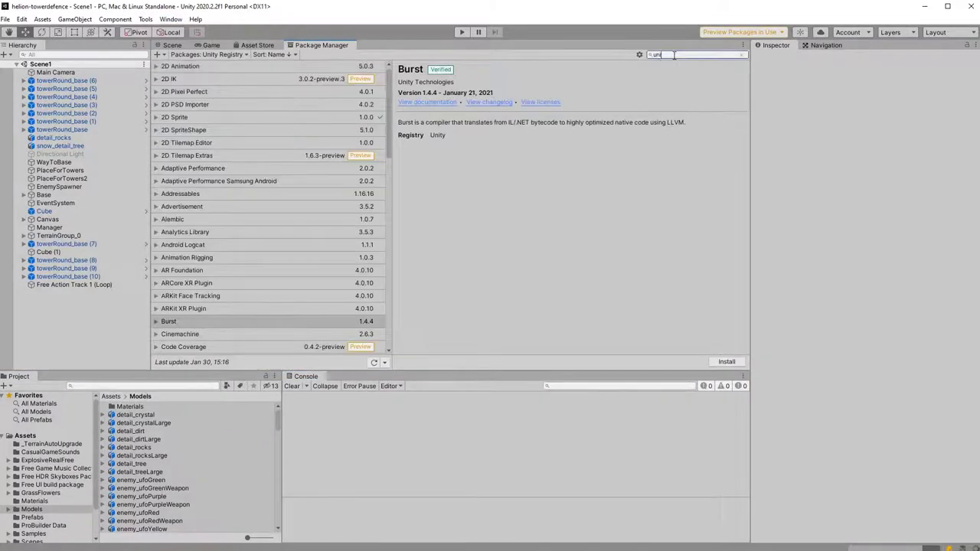
left_click(205, 68)
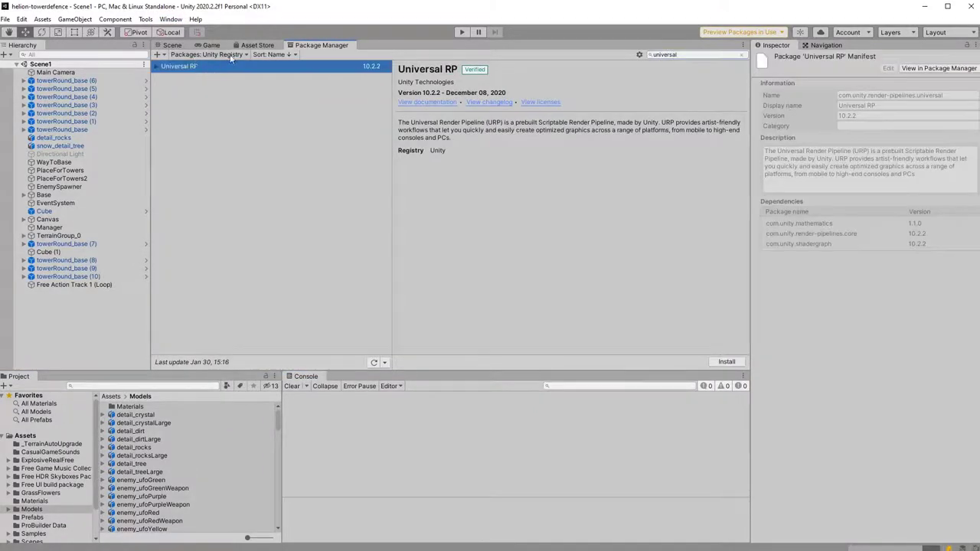
left_click(207, 54)
left_click(317, 89)
left_click(726, 363)
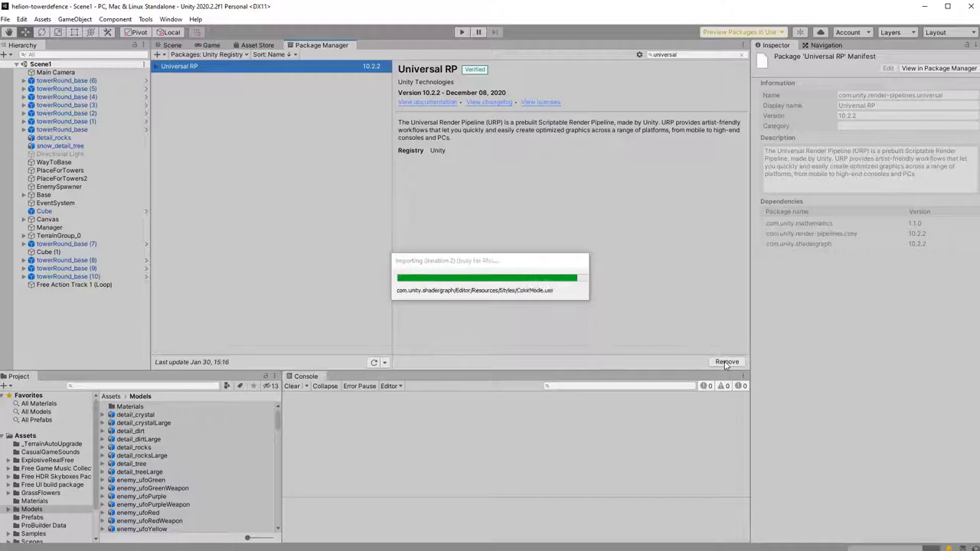
left_click_drag(393, 370, 391, 332)
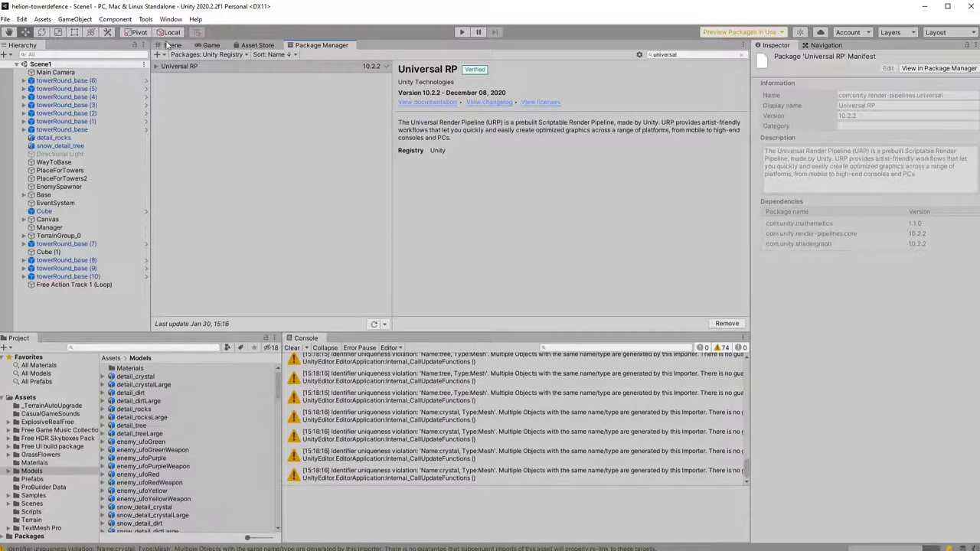
left_click(169, 45)
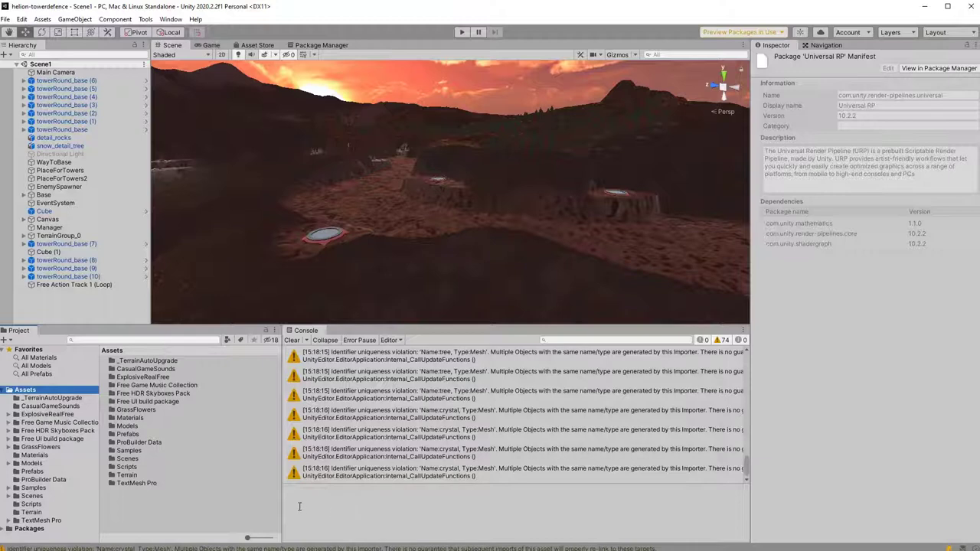
Step: Create a URP Pipeline Asset in Assets with the default name UniversalRenderPipelineAsset and select it
right_click(128, 501)
mouse_move(220, 230)
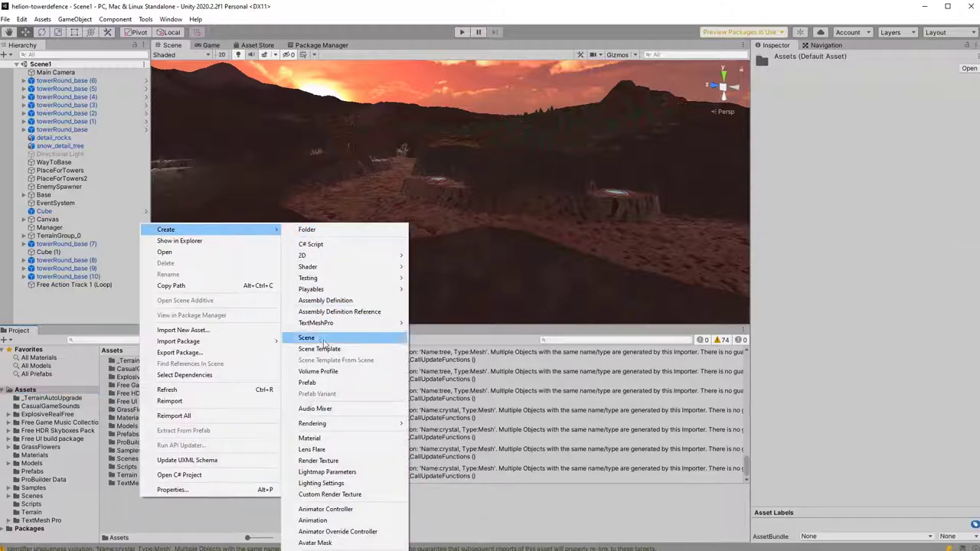
mouse_move(322, 424)
mouse_move(457, 426)
left_click(567, 423)
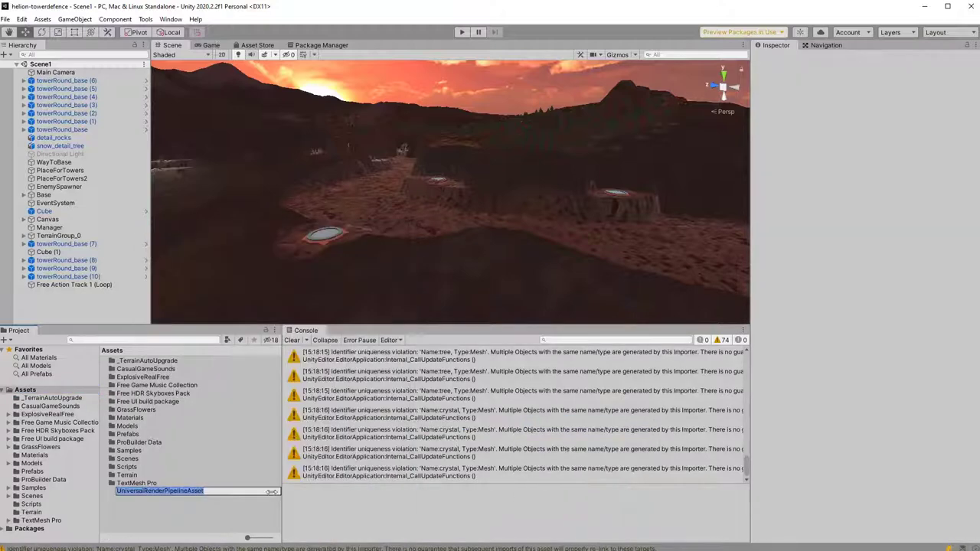
key("Return")
left_click(174, 493)
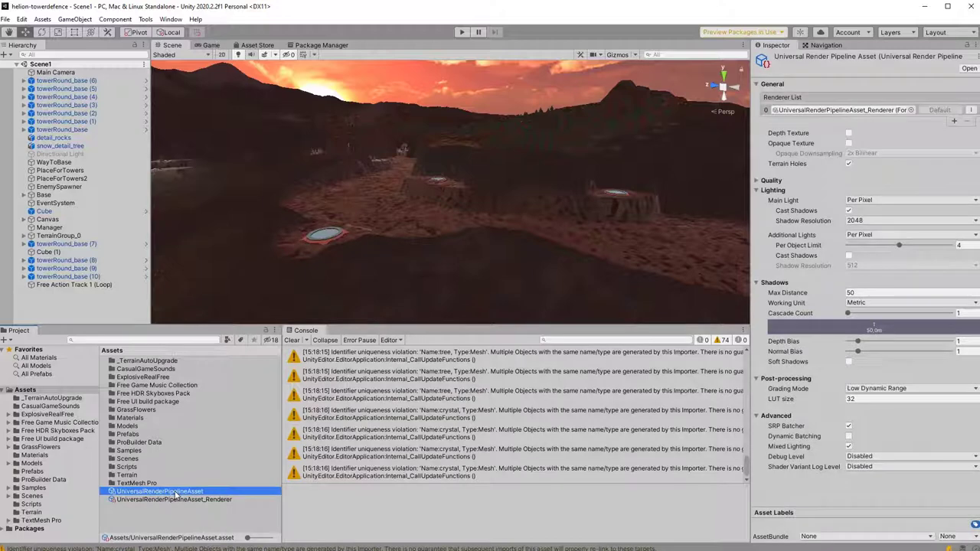
Step: Assign UniversalRenderPipelineAsset to Scriptable Render Pipeline Settings in Project Settings > Graphics
left_click(22, 19)
left_click(38, 319)
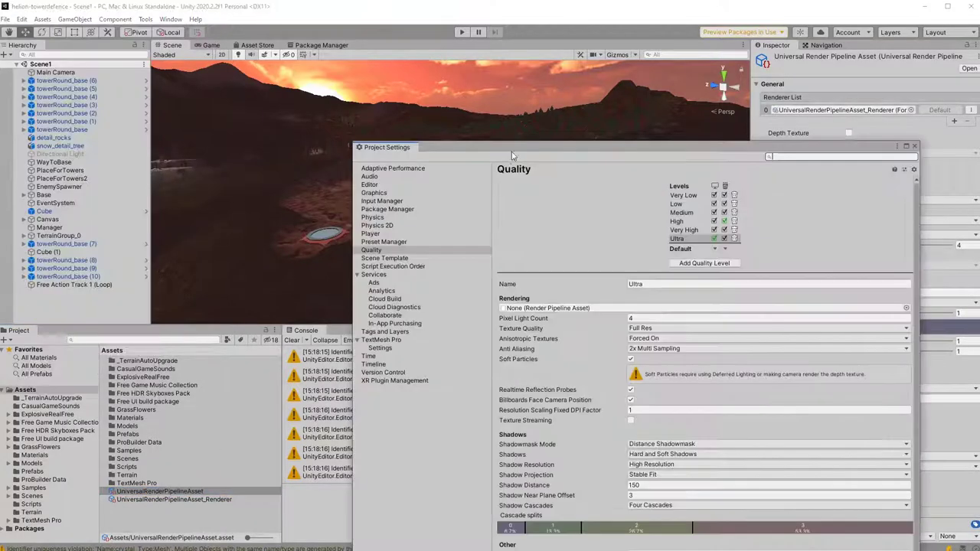
left_click(384, 83)
left_click_drag(160, 491, 605, 84)
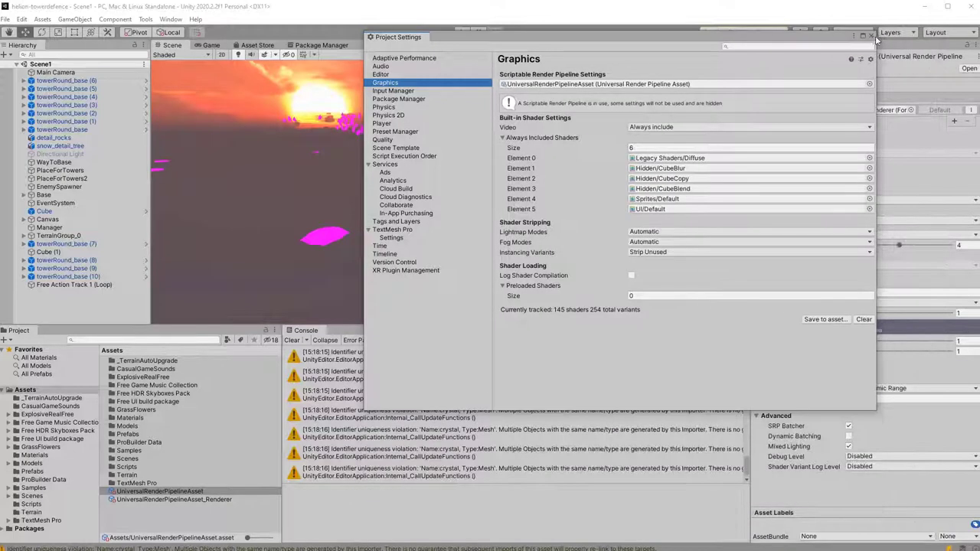
mouse_move(444, 220)
right_mouse_down()
mouse_move(447, 257)
mouse_move(377, 176)
right_mouse_up()
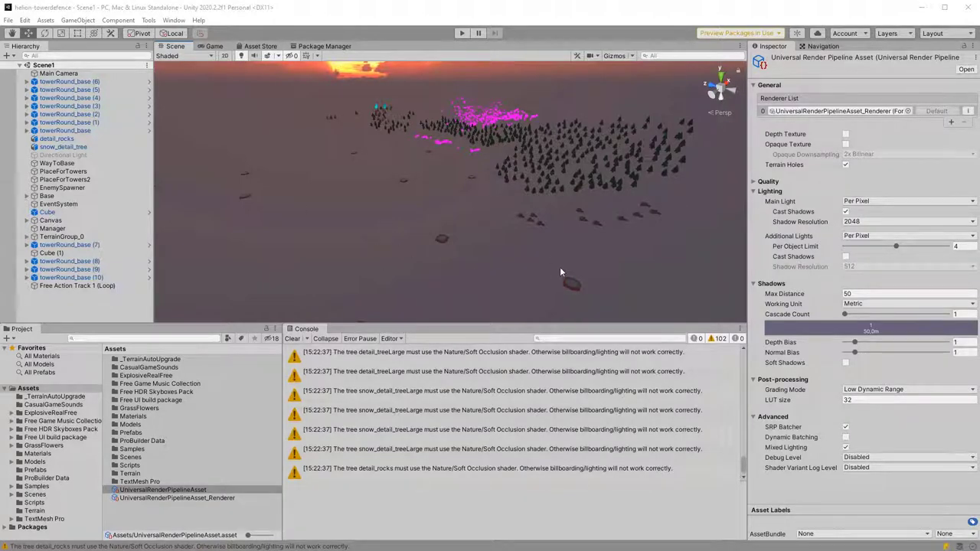
Step: Run Upgrade Project Materials to UniversalRP Materials and confirm with Proceed
left_click(24, 20)
mouse_move(55, 367)
mouse_move(220, 383)
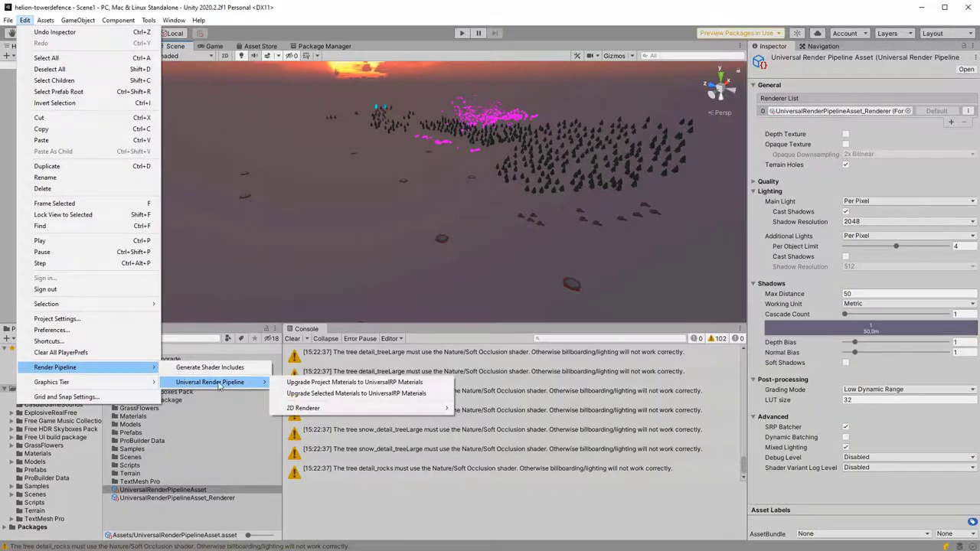
left_click(357, 383)
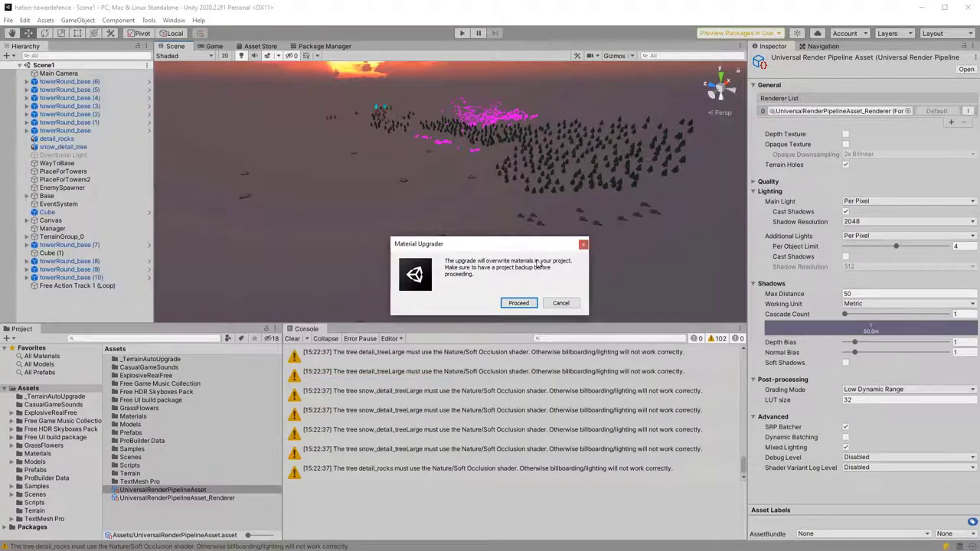
left_click(518, 304)
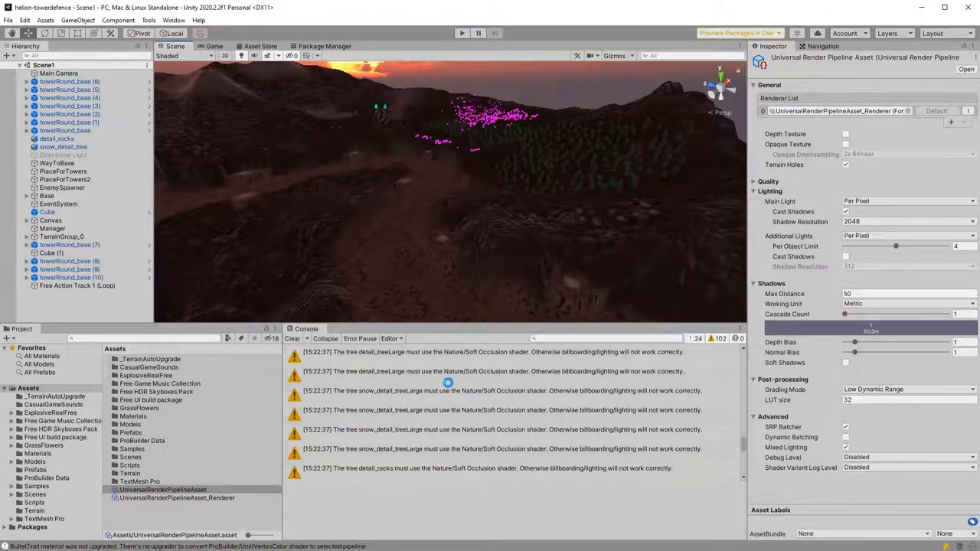
right_click_drag(247, 234, 426, 191)
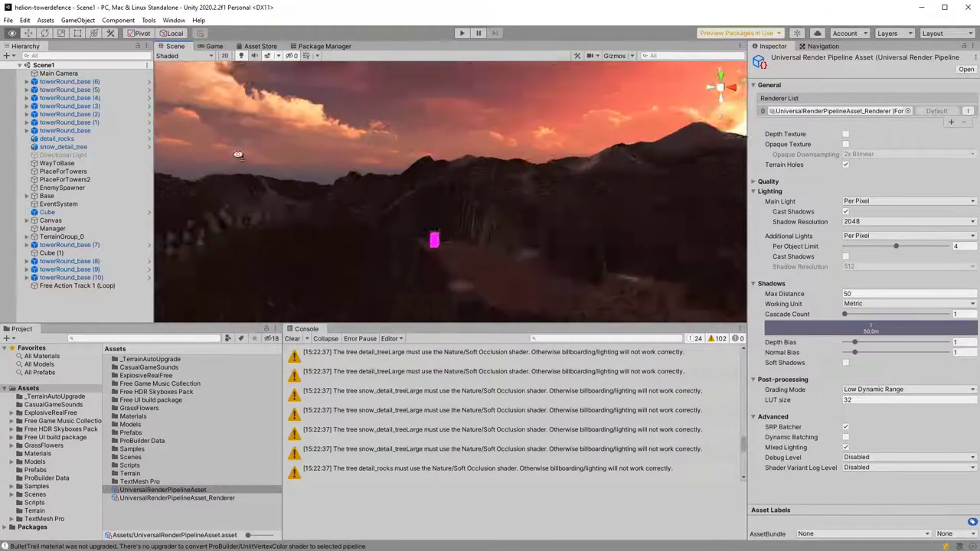
Step: Create a new material named 'box' in the Materials folder
left_click(426, 190)
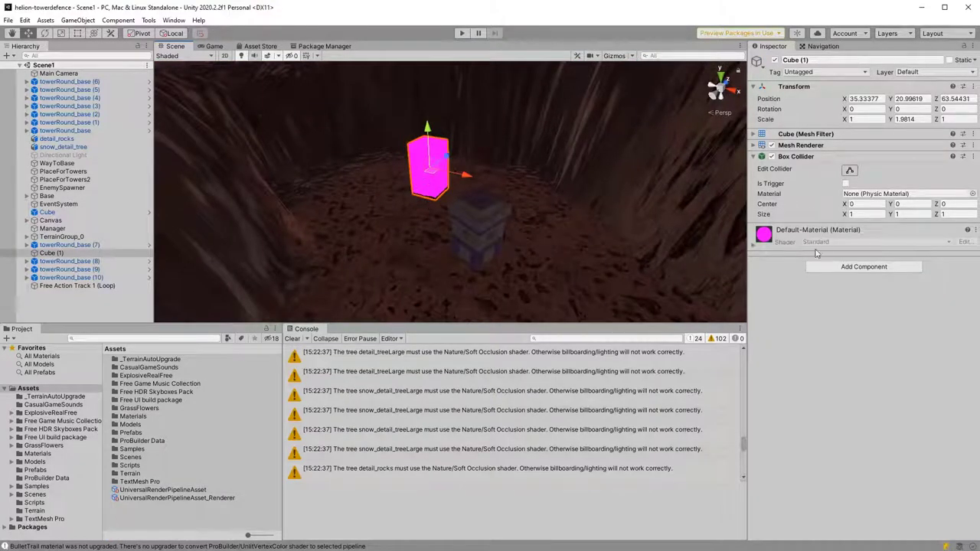
left_click(38, 453)
right_click(135, 417)
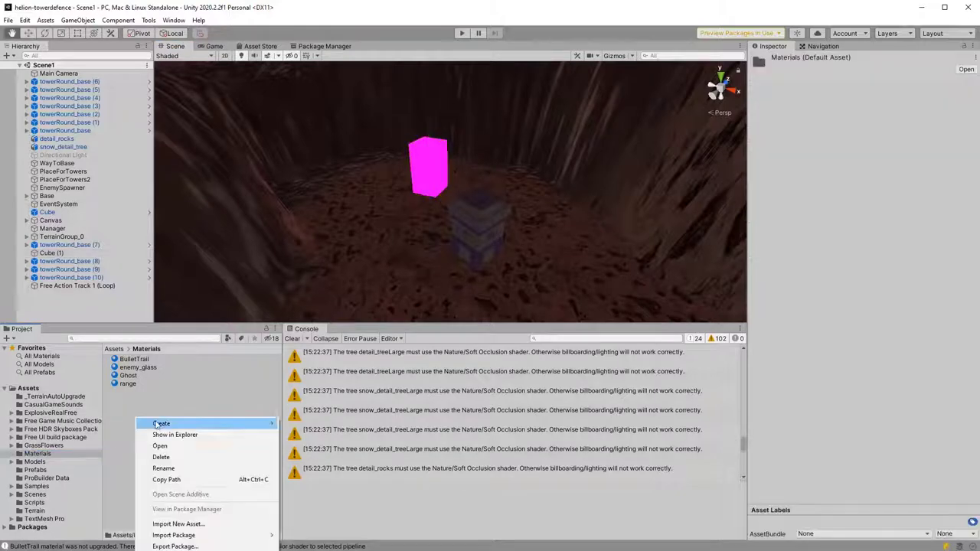
mouse_move(153, 420)
left_click(306, 433)
type("box")
key("Return")
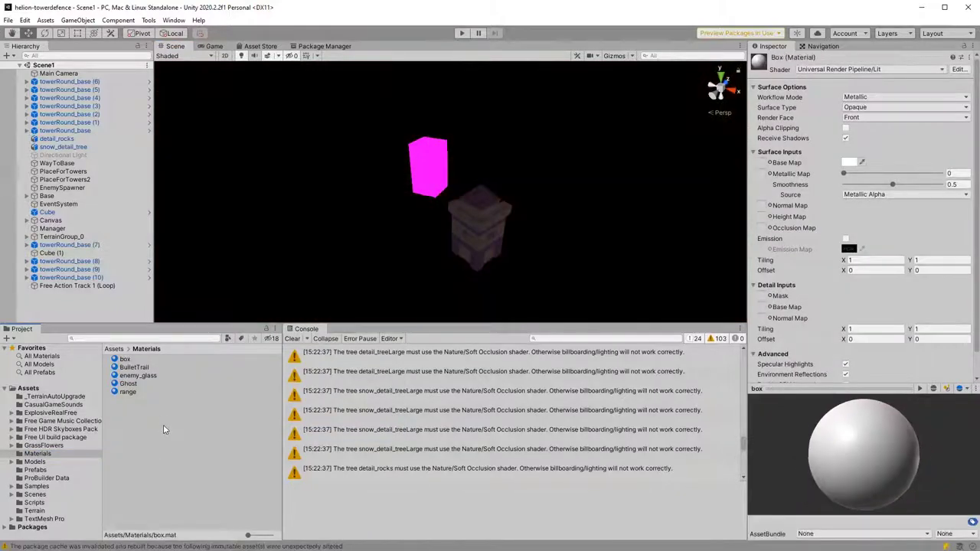
Step: Apply the box material to the magenta Cube (1) and check the result
left_click_drag(125, 359, 425, 174)
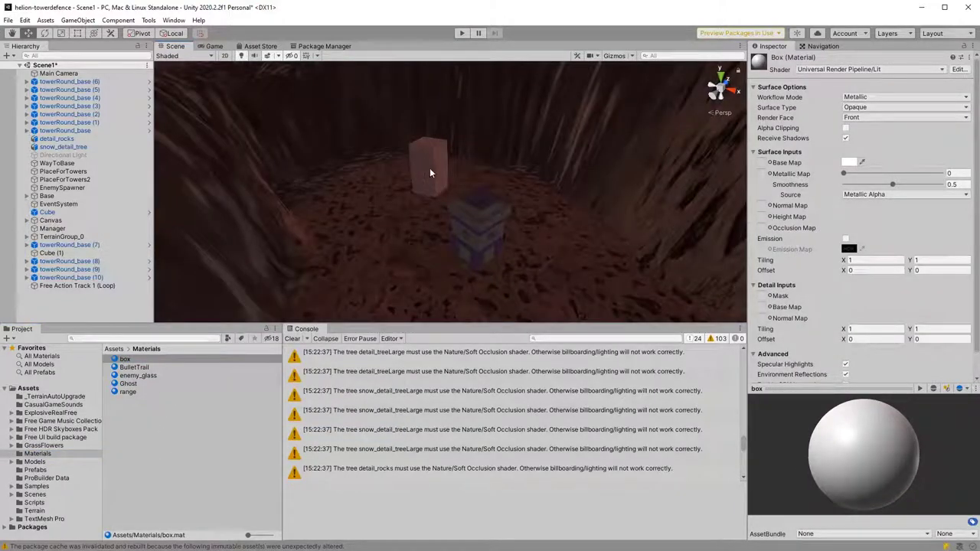
left_click(430, 168)
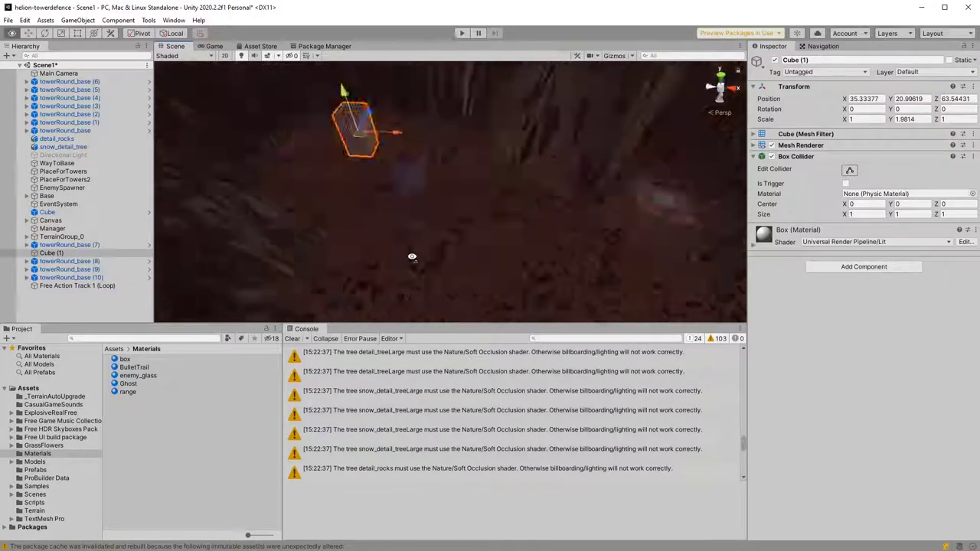
scroll(411, 258, "down", 5)
left_click(493, 209)
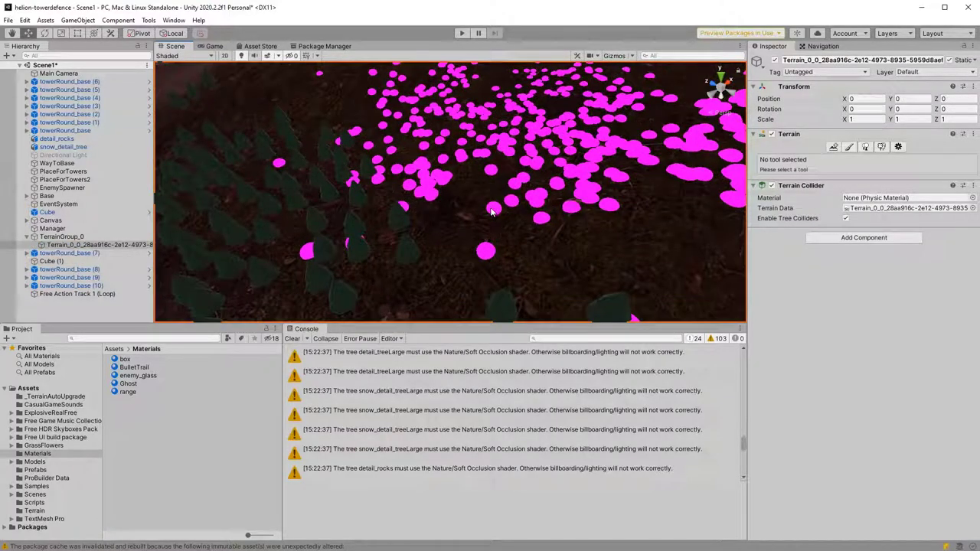
Step: Drag the box material into Element 0 of the Sphere prefab's Mesh Renderer materials
left_click(881, 147)
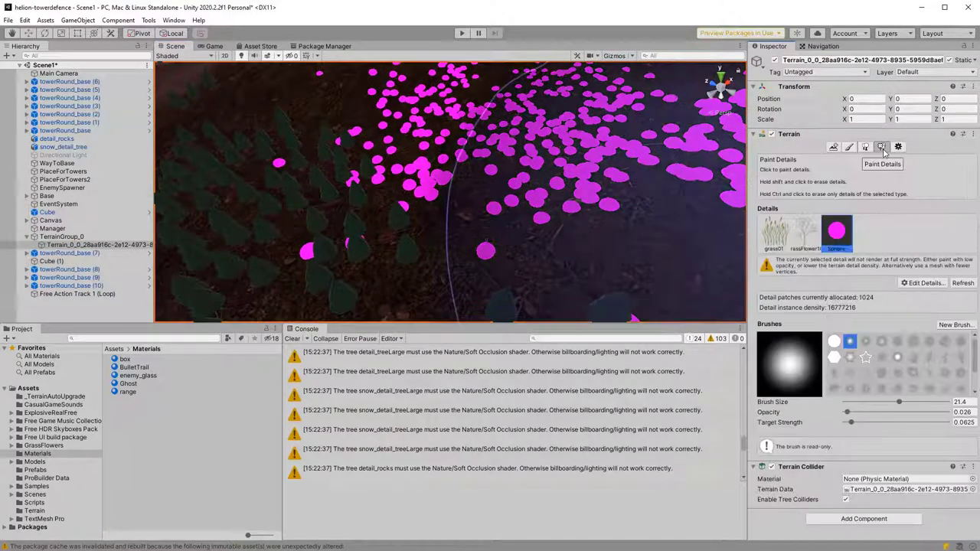
double_click(840, 239)
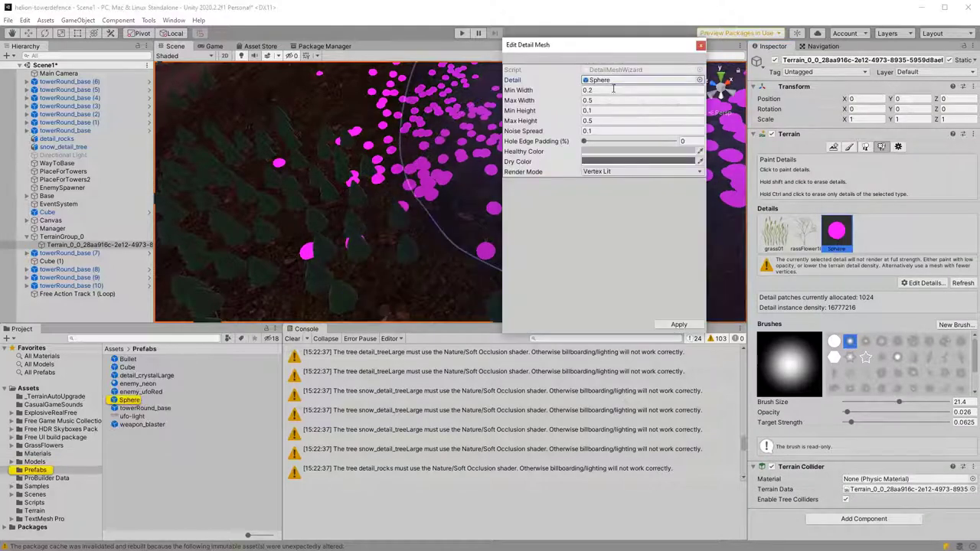
left_click(124, 400)
left_click(753, 240)
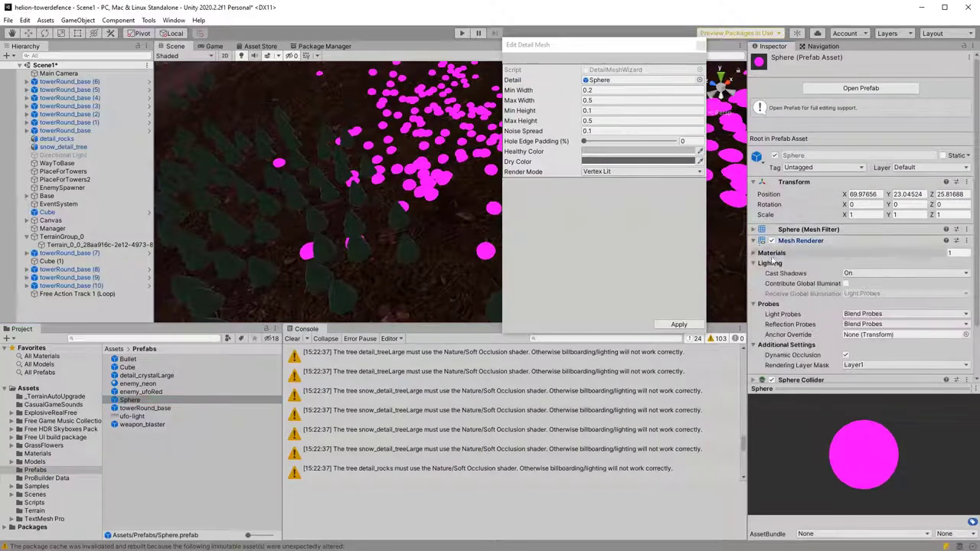
left_click(754, 253)
left_click(37, 454)
left_click(125, 360)
left_click_drag(129, 362, 873, 265)
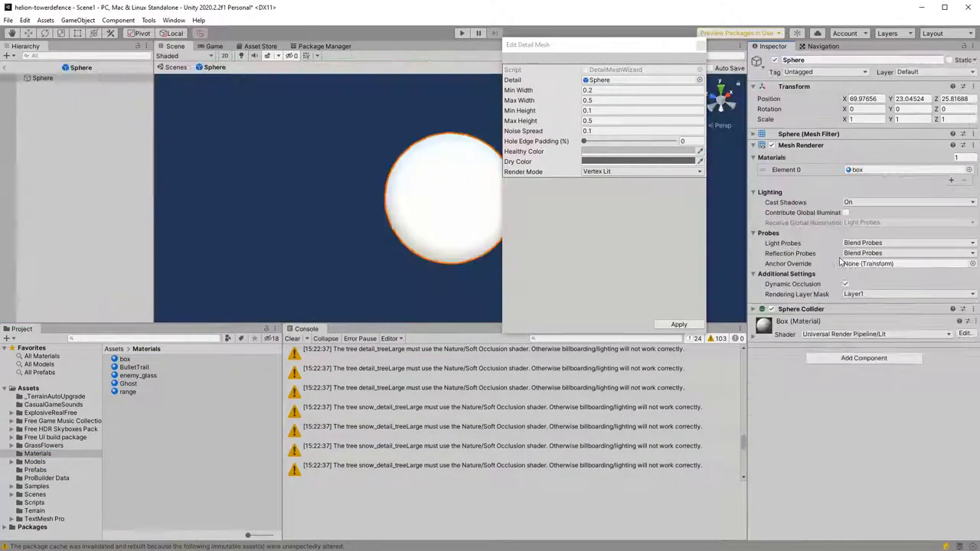
left_click(861, 87)
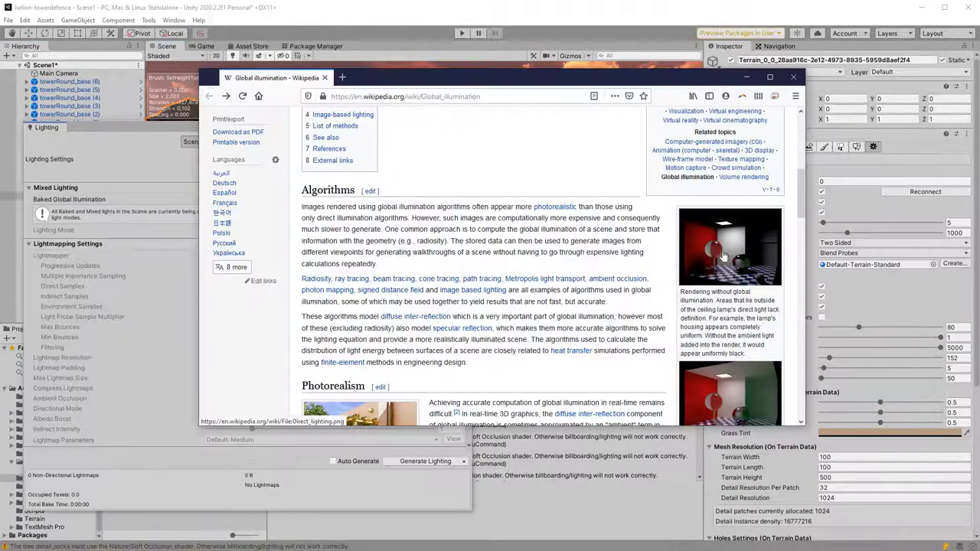
left_click(730, 253)
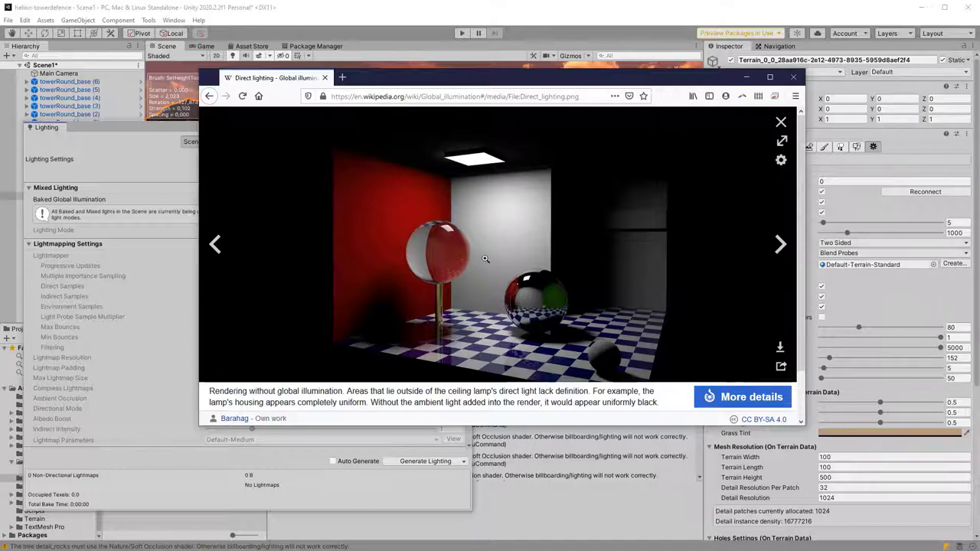
Step: View the rendering without global illumination, then the global-illumination render, and close the viewer
key("Right")
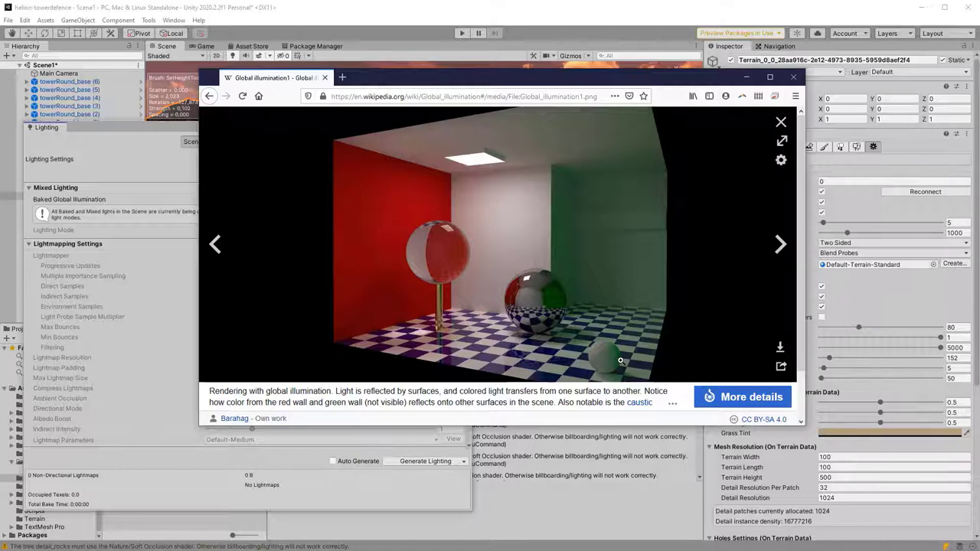
left_click(782, 122)
left_click(354, 402)
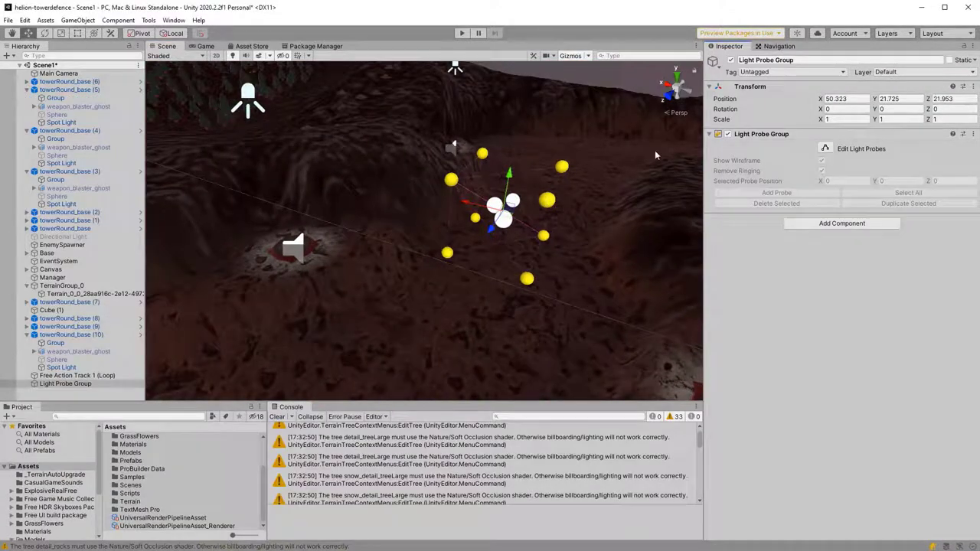
Step: Select and reposition individual light probes of the Light Probe Group around the tower
left_click_drag(573, 237, 360, 265, "alt")
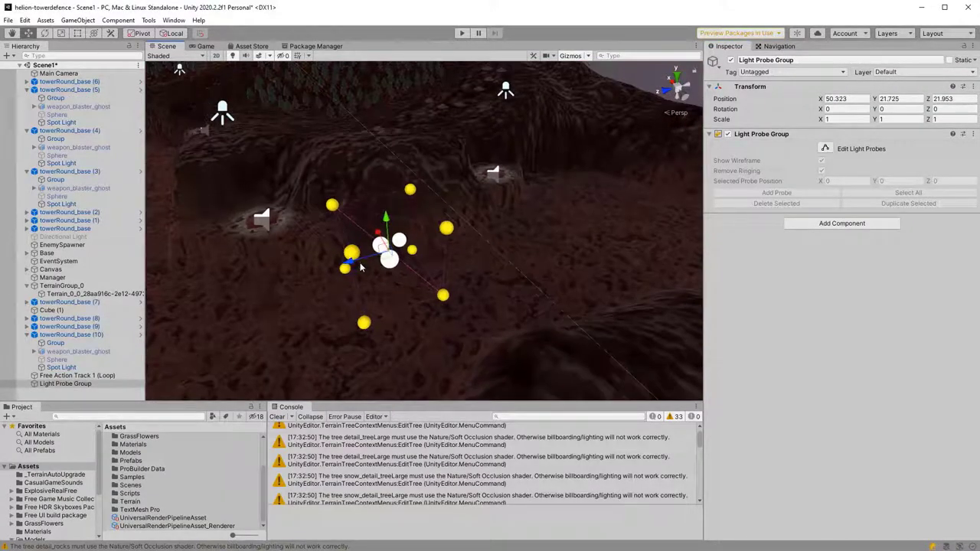
left_click(825, 148)
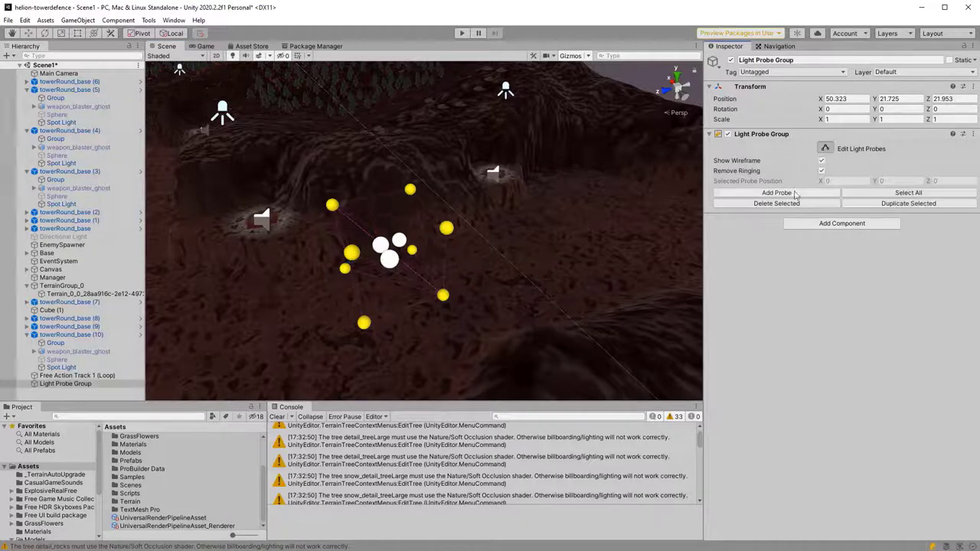
scroll(461, 321, "up", 10)
left_click(317, 138)
scroll(317, 134, "down", 5)
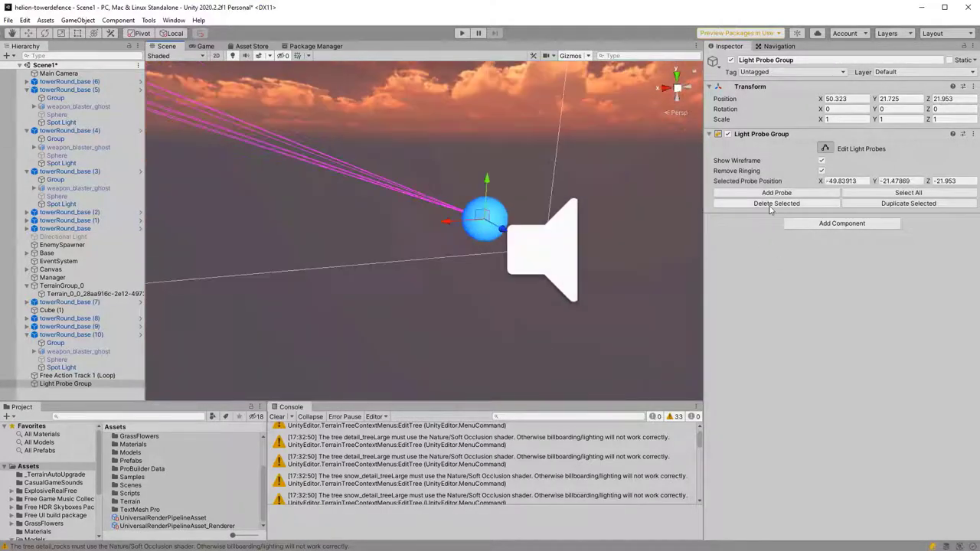
scroll(316, 134, "down", 5)
left_click_drag(536, 306, 433, 323, "alt")
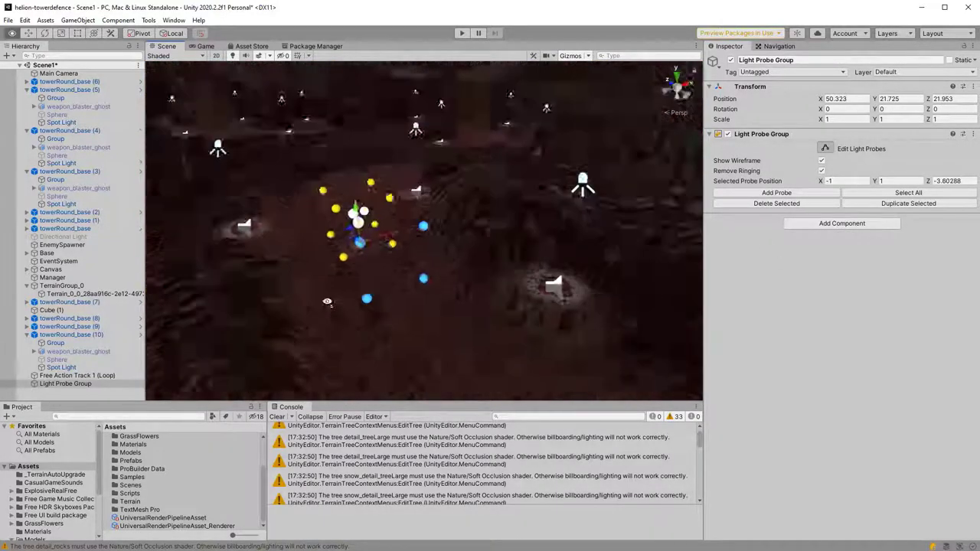
mouse_move(355, 304)
left_mouse_down("alt")
mouse_move(368, 178)
mouse_move(368, 253)
left_mouse_up("alt")
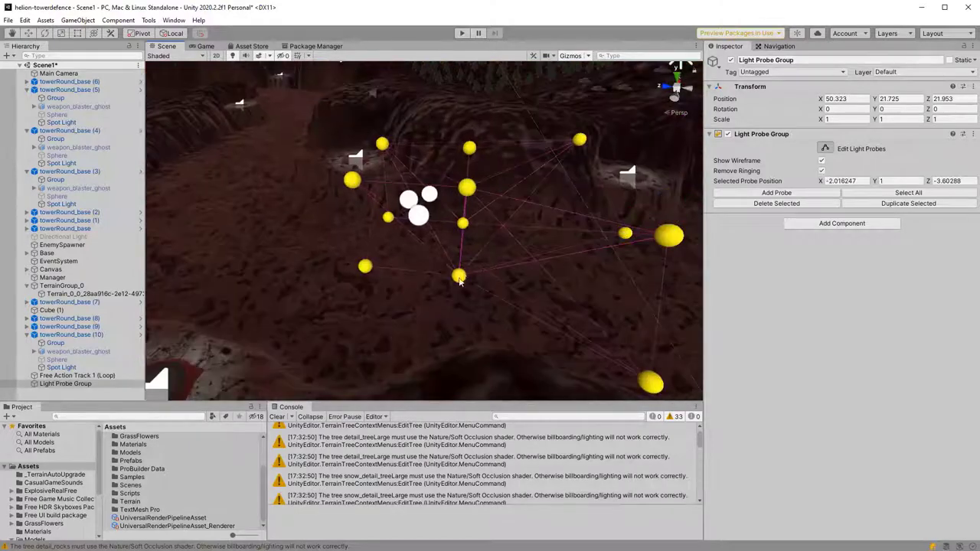
scroll(414, 230, "up", 3)
left_click(520, 216)
mouse_move(526, 218)
left_mouse_down("alt")
mouse_move(643, 230)
mouse_move(613, 184)
left_mouse_up("alt")
key("w")
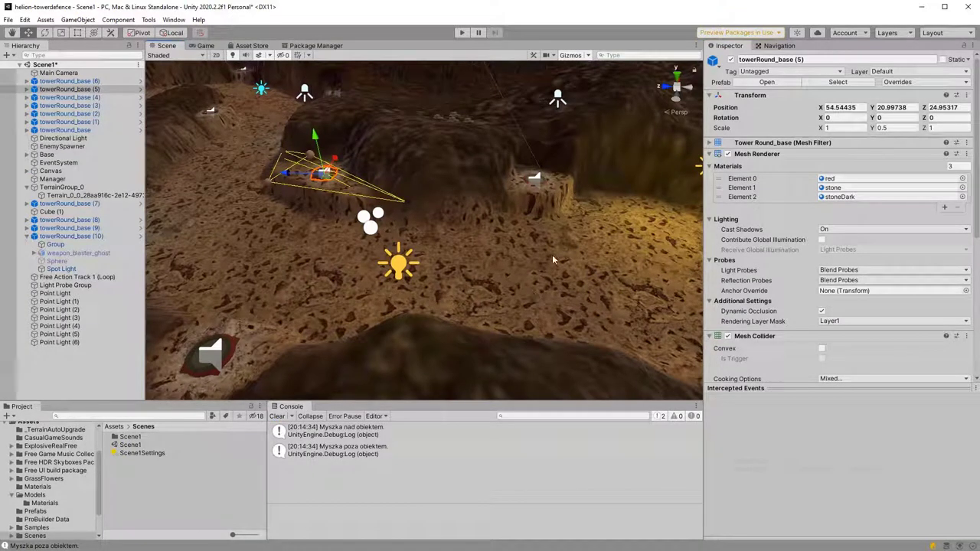
Step: Add a Reflection Probe to the scene via GameObject > Light
left_click(78, 19)
mouse_move(84, 89)
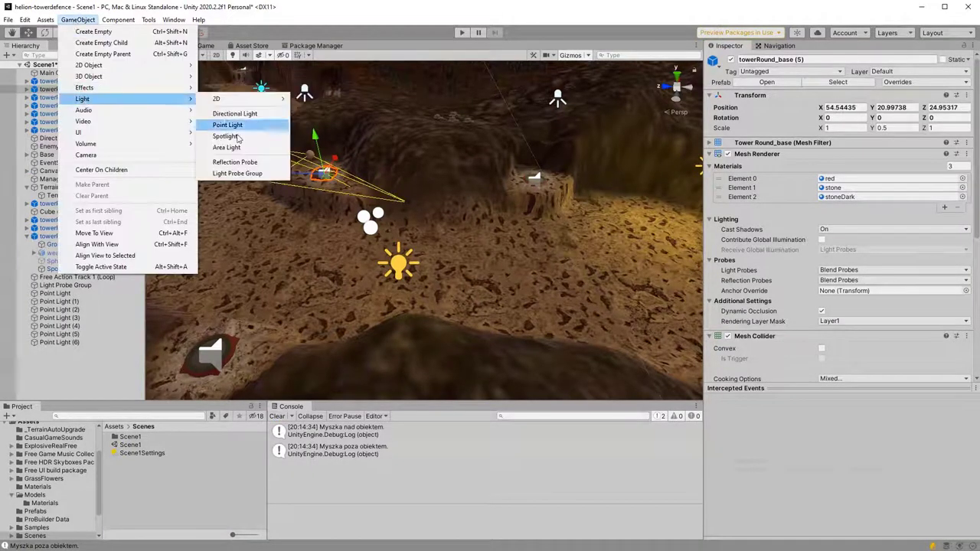
left_click(229, 156)
scroll(429, 235, "down", 8)
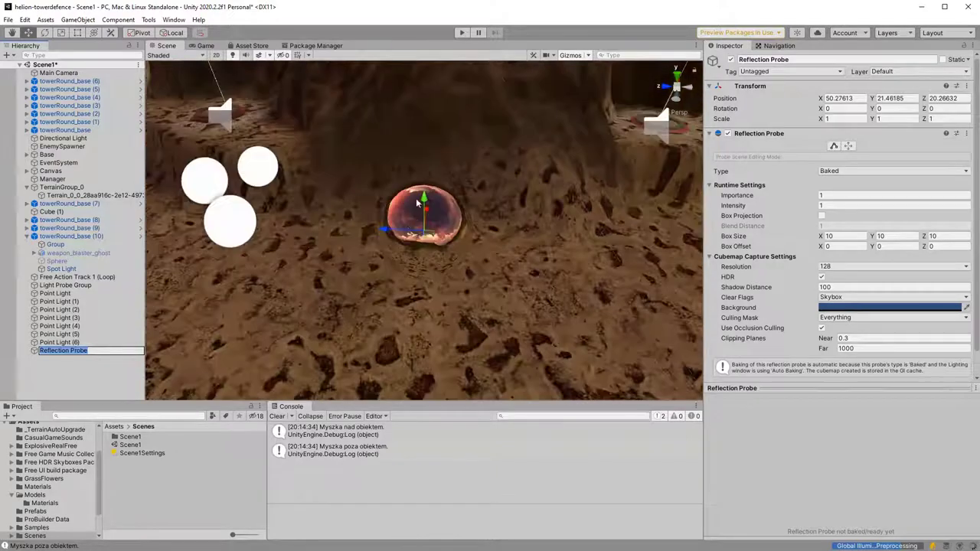
Step: Zoom and orbit around the new Reflection Probe, then frame it in the Scene view
scroll(360, 184, "up", 3)
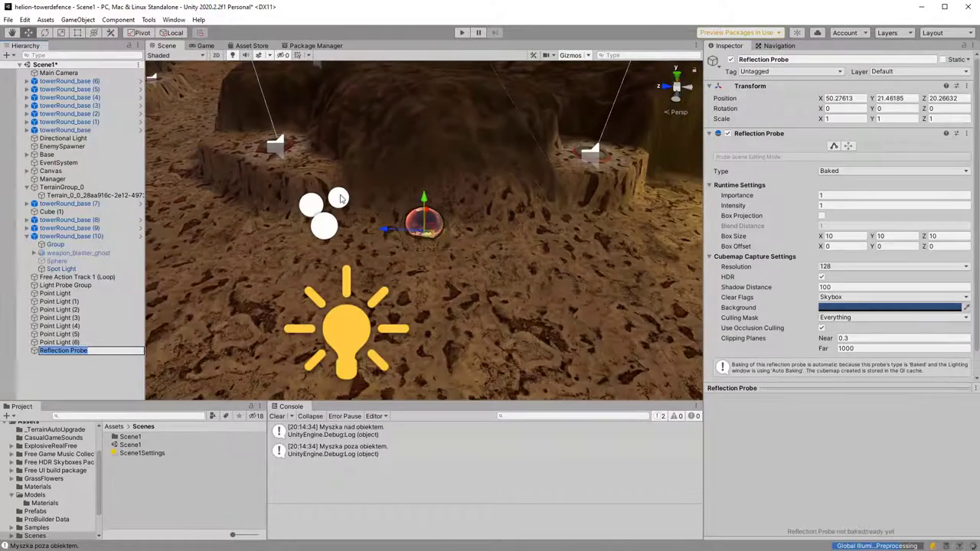
scroll(341, 199, "up", 2)
scroll(344, 203, "up", 2)
scroll(345, 207, "up", 3)
right_click_drag(346, 210, 499, 279)
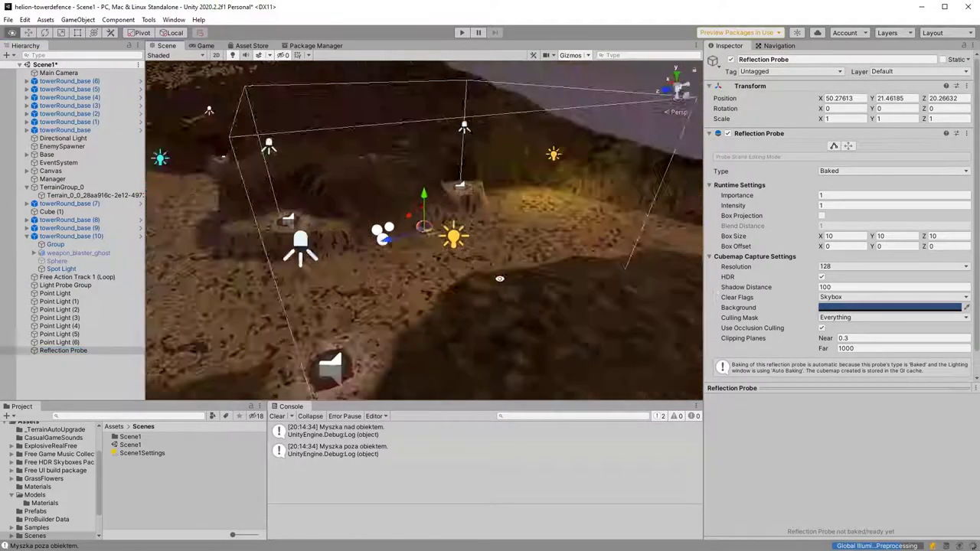
scroll(496, 277, "down", 3)
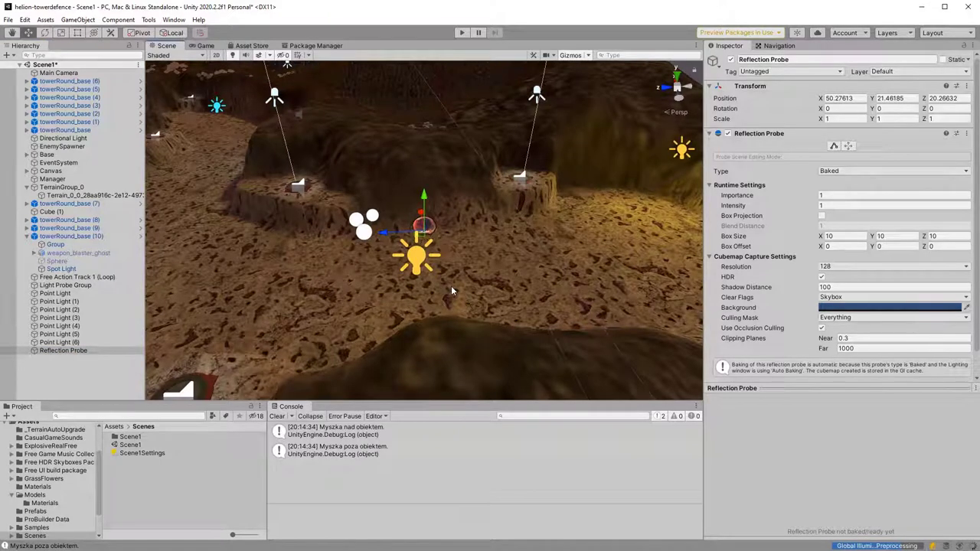
scroll(451, 290, "down", 3)
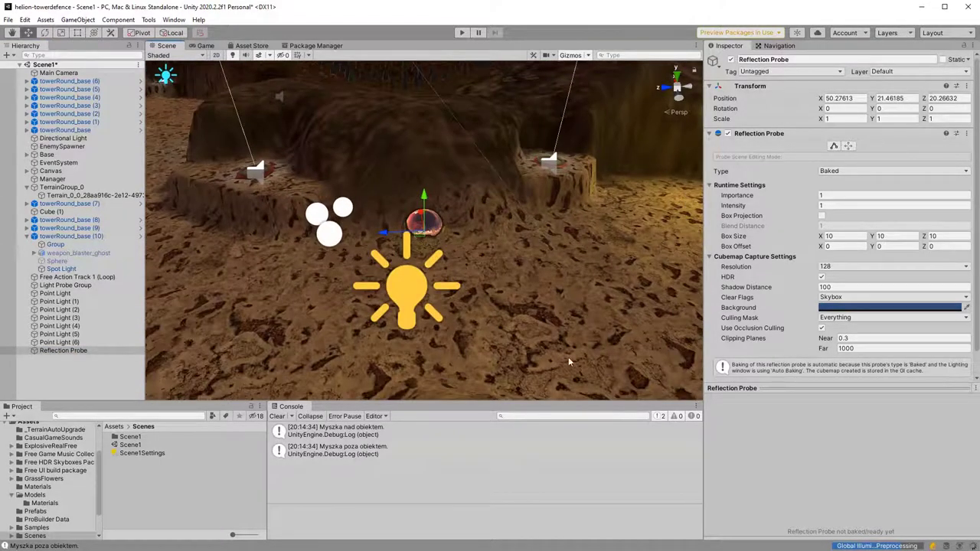
scroll(459, 279, "down", 3)
scroll(520, 261, "down", 3)
scroll(579, 240, "down", 2)
key("f")
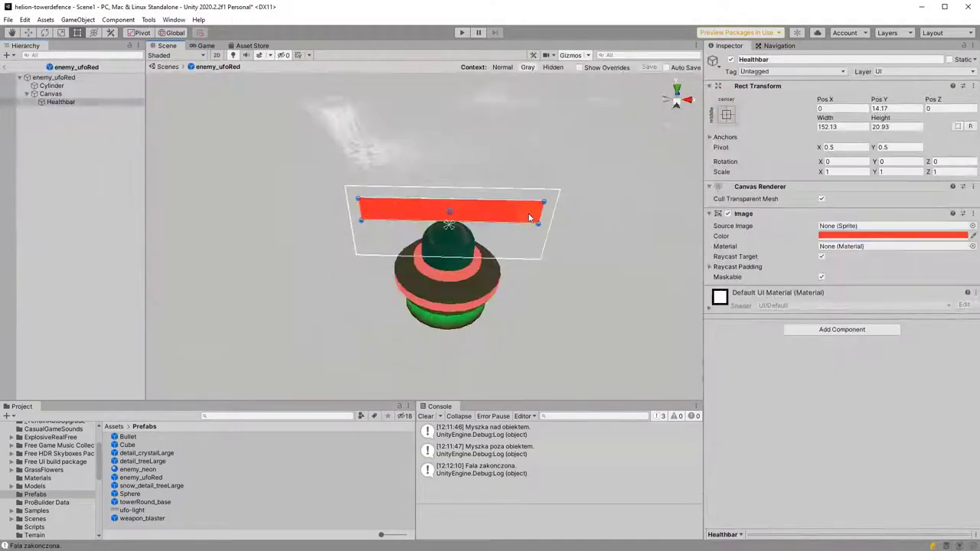
Step: Rename Healthbar to Healthbar_back and duplicate it as Healthbar_front
left_click(82, 102)
type("_c")
key("Return")
key("ctrl+d")
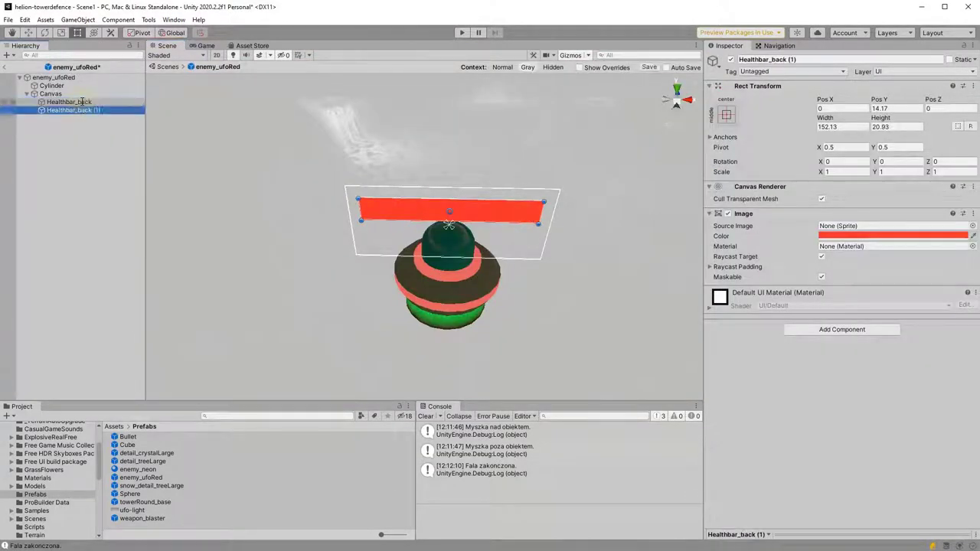
key("F2")
type("Healthbar_front")
key("Return")
Step: Give Healthbar_back the Bars_Unity_1 sprite and reposition the bar above the UFO
left_click(973, 226)
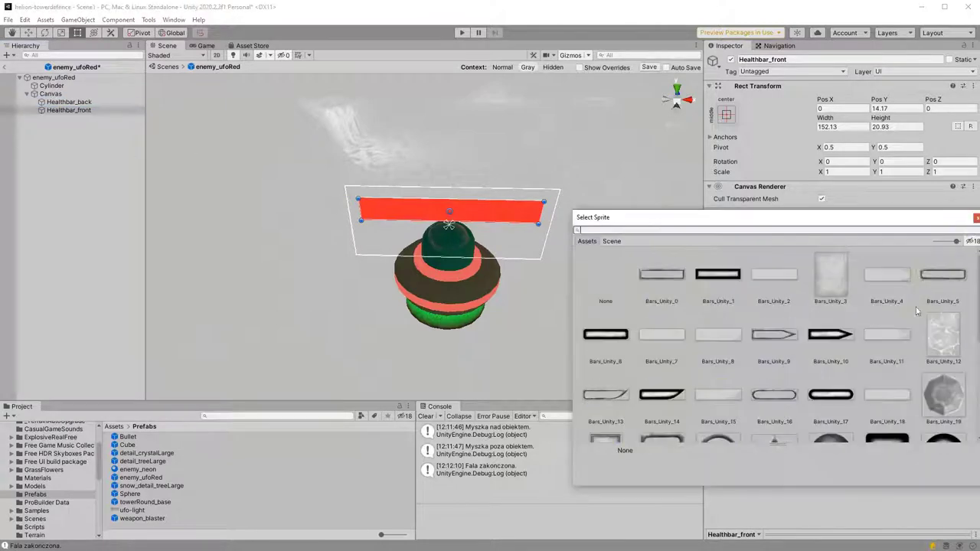
double_click(603, 353)
left_click(69, 101)
left_click(973, 226)
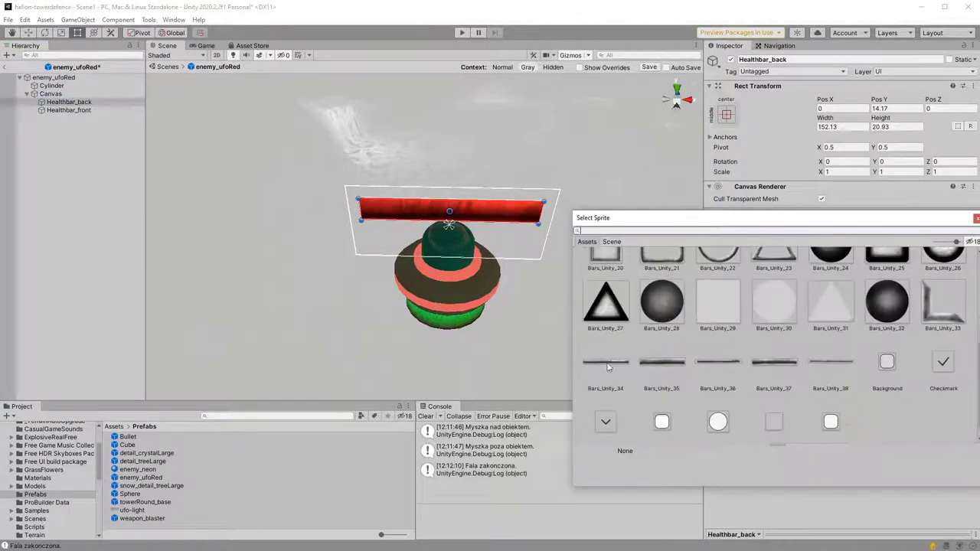
scroll(697, 269, "up", 3)
scroll(697, 268, "up", 3)
double_click(718, 274)
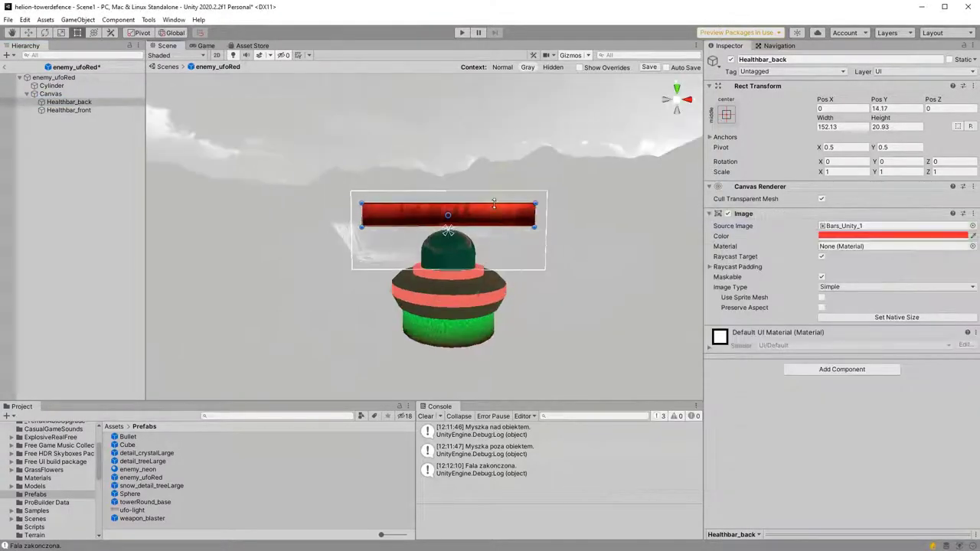
left_click_drag(358, 222, 281, 251)
Step: Set Healthbar_front's Image Type to Filled
left_click(69, 109)
left_click(851, 287)
left_click(842, 334)
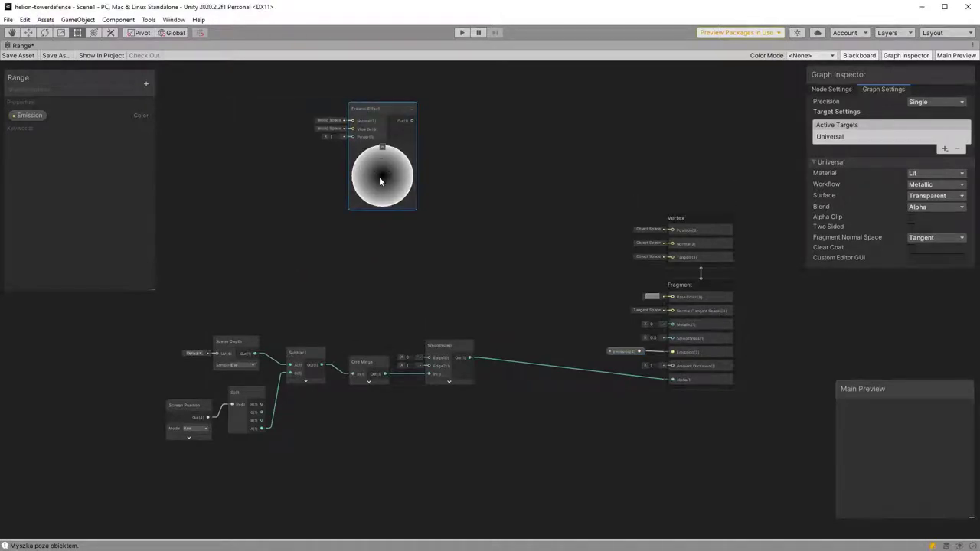
Step: Set the Fresnel Effect power to 5 and move the node aside
left_click(331, 136)
type("5")
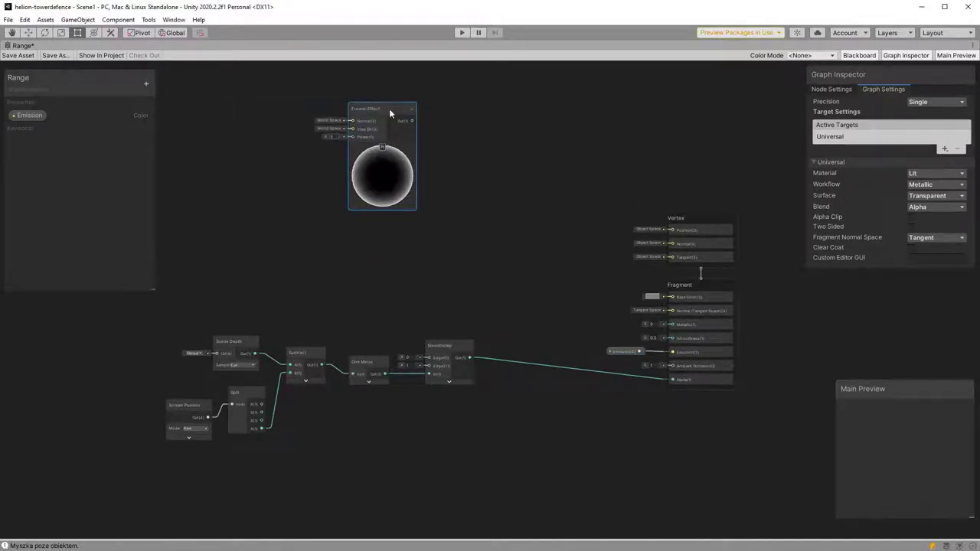
left_click_drag(390, 113, 414, 175)
Step: Add a Float property 'Fresnel Power', connect it to the Fresnel power input, and save the graph
left_click(146, 83)
left_click(164, 87)
type("Fresnel Po")
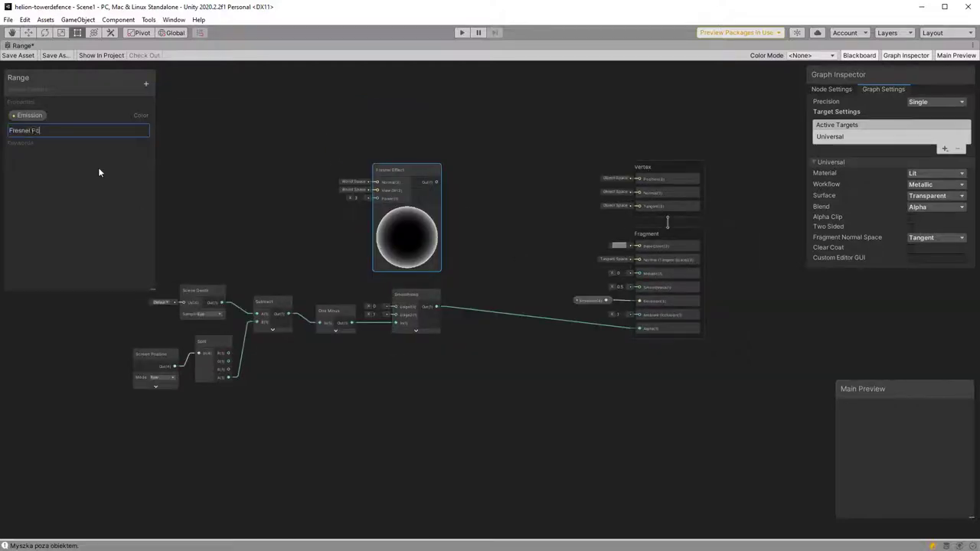
type("wer")
key("Return")
left_click(38, 130)
mouse_move(38, 130)
left_mouse_down()
mouse_move(337, 222)
mouse_move(375, 198)
left_mouse_up()
left_click_drag(436, 181, 484, 219)
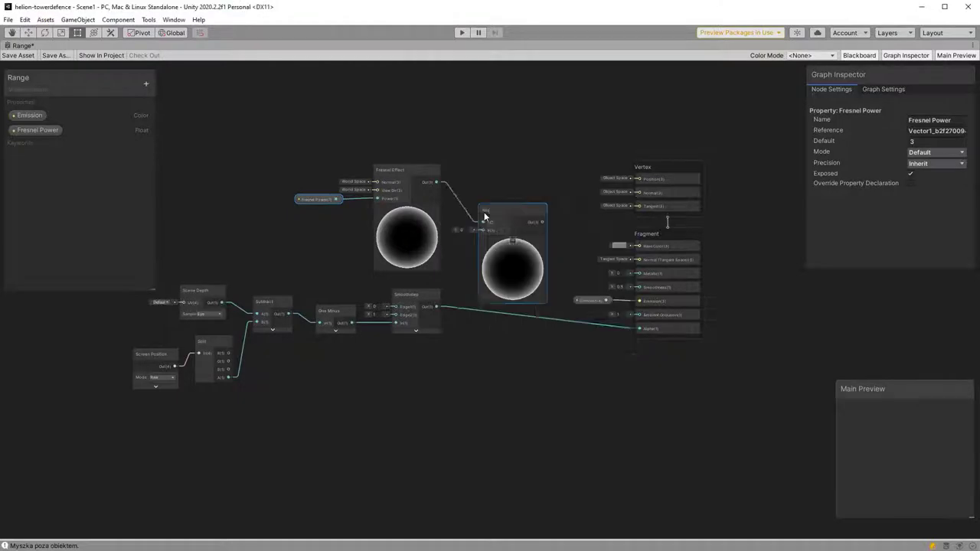
left_click(23, 60)
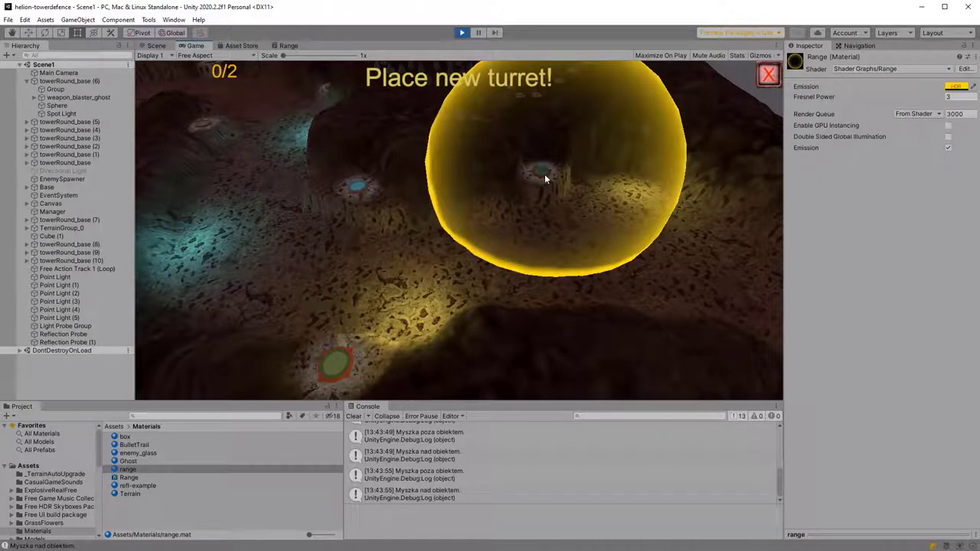
Step: Stop the game and set the Global Volume's lens distortion intensity to 0.62
left_click(462, 32)
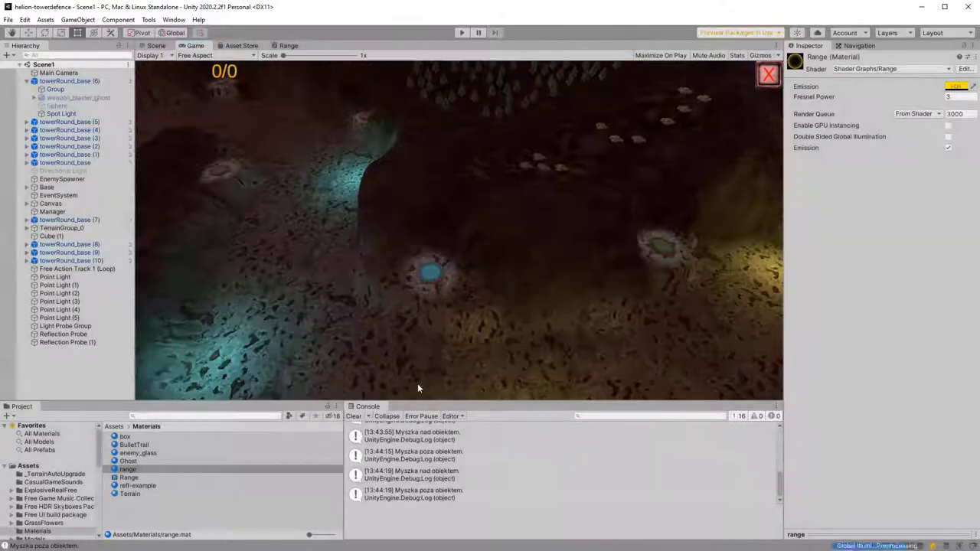
left_click(60, 318)
mouse_move(910, 256)
left_mouse_down()
mouse_move(881, 256)
mouse_move(933, 256)
left_mouse_up()
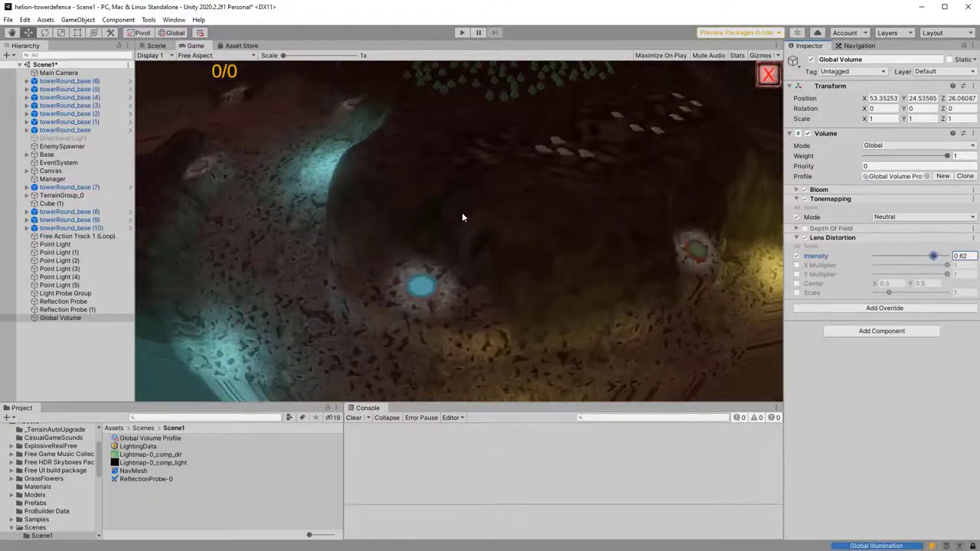
Step: Disable lens distortion and add Color Adjustments with contrast -0.29 and saturation 98.66
left_click(805, 238)
left_click(816, 239)
left_click(823, 251)
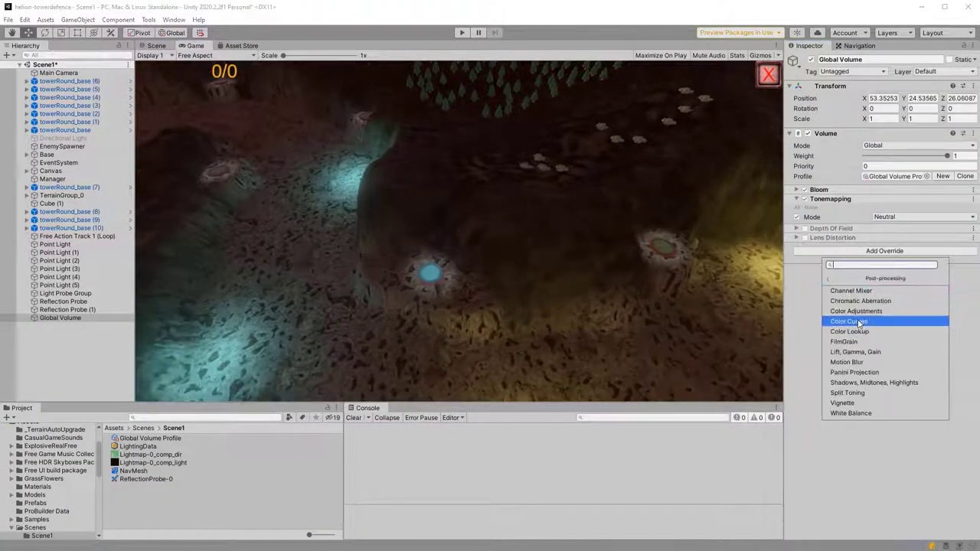
left_click(857, 311)
left_click_drag(911, 274, 910, 277)
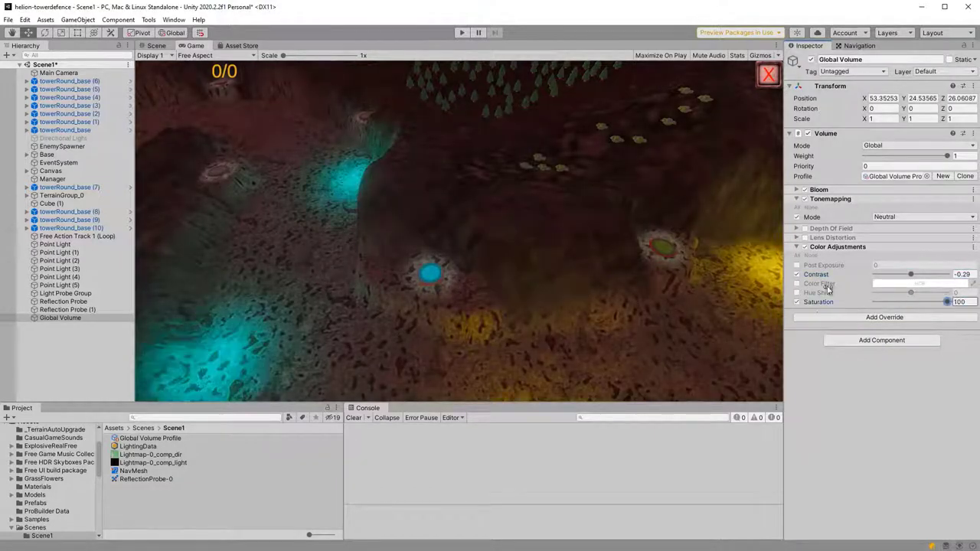
left_click_drag(911, 301, 948, 301)
Step: Add a Vignette override with intensity 0.922, rounded, and with smoothness and center enabled
left_click(885, 317)
left_click(837, 459)
left_click(797, 350)
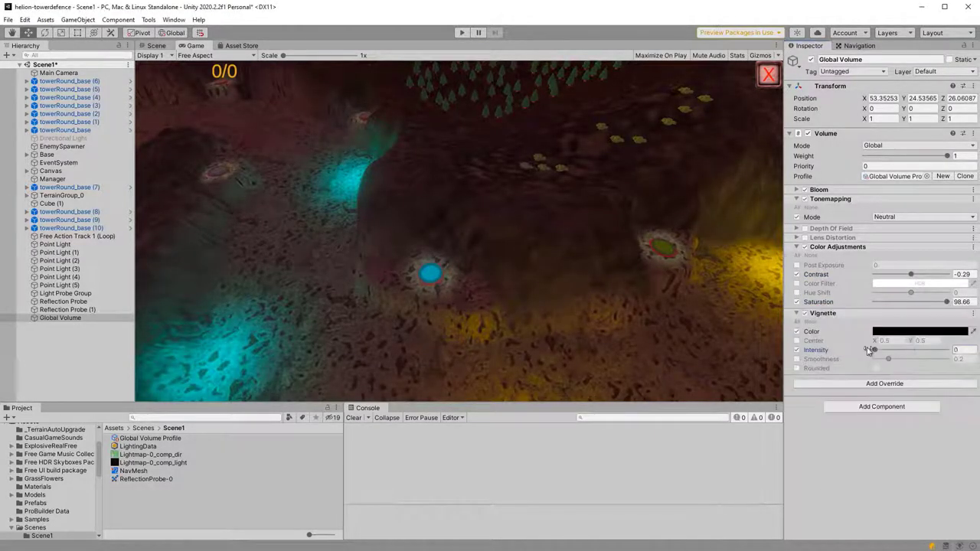
mouse_move(873, 350)
left_mouse_down()
mouse_move(942, 350)
mouse_move(875, 359)
mouse_move(888, 341)
left_mouse_up()
left_click(797, 368)
left_click(875, 368)
left_click(797, 359)
left_click(797, 341)
Step: Turn off the lens distortion and vignette overrides and add a Lift Gamma Gain override
left_click(805, 238)
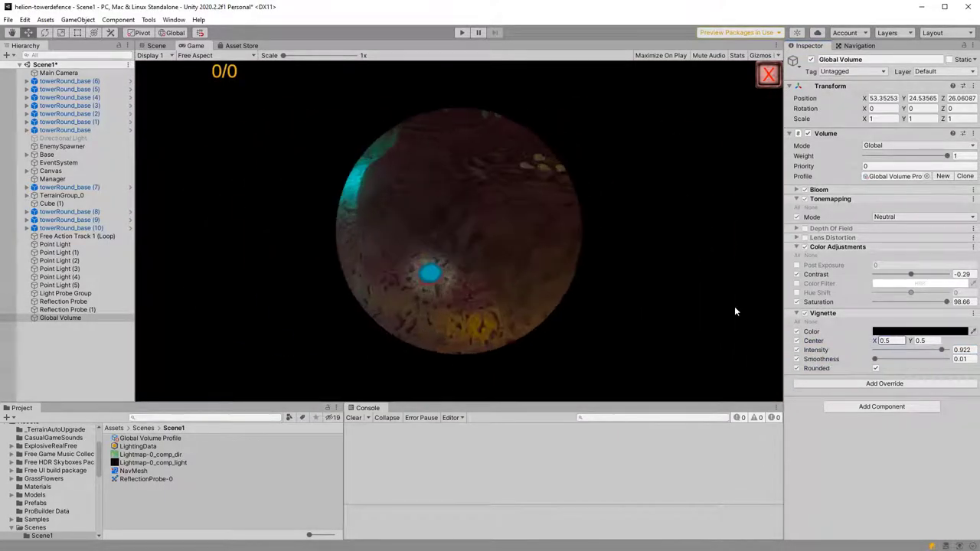
left_click(805, 313)
left_click(796, 313)
left_click(885, 332)
left_click(889, 368)
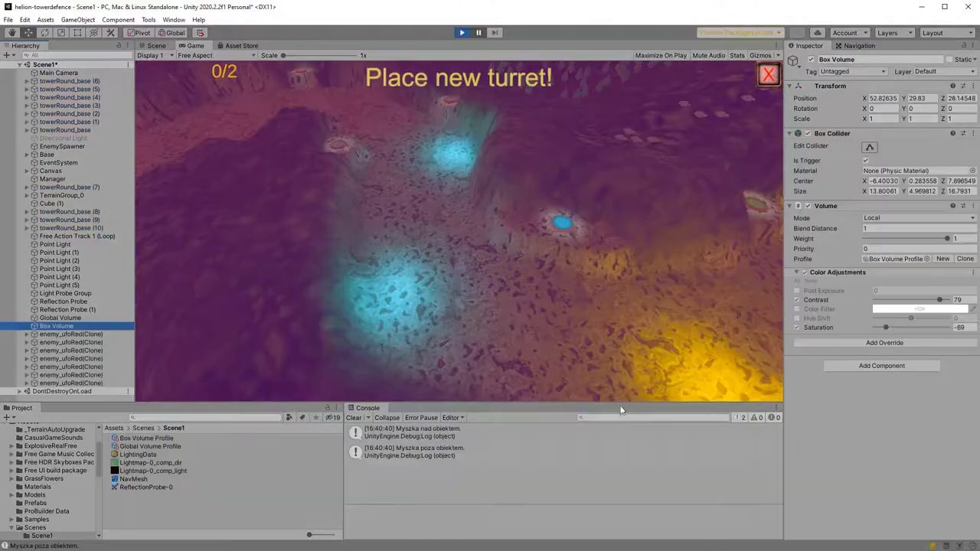
Step: Set the Box Volume priority to 1, play the next wave, stop, and select Box Volume Profile
left_click_drag(818, 249, 890, 244)
left_click(513, 222)
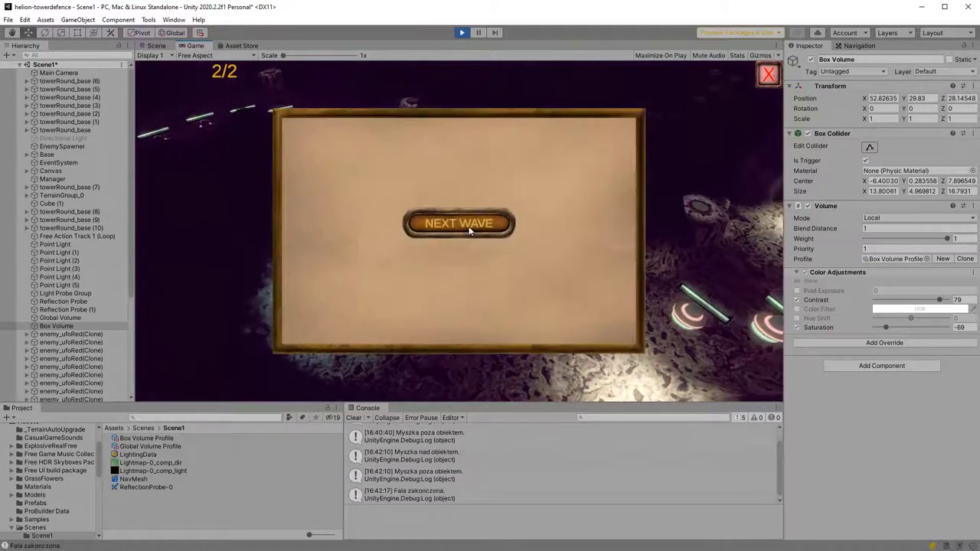
left_click(471, 228)
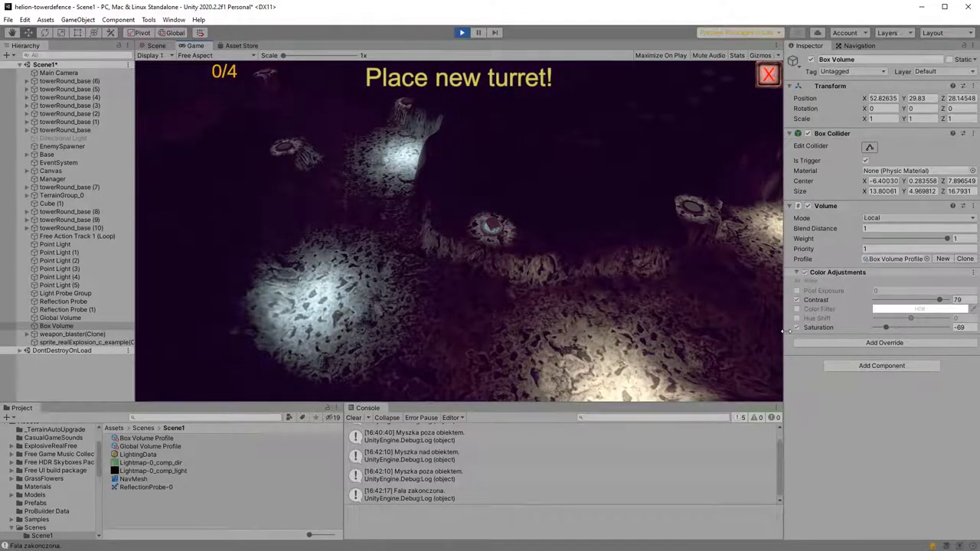
key("ctrl+p")
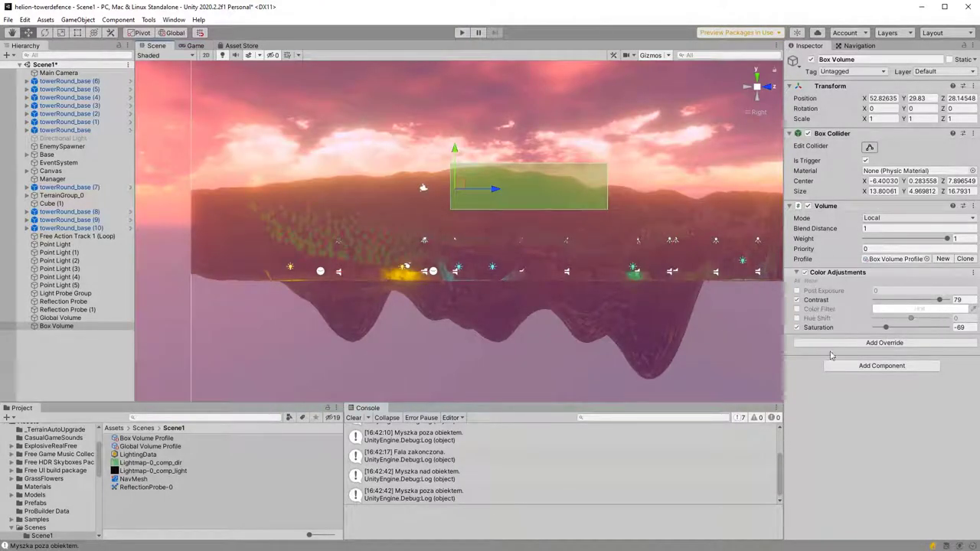
left_click(148, 438)
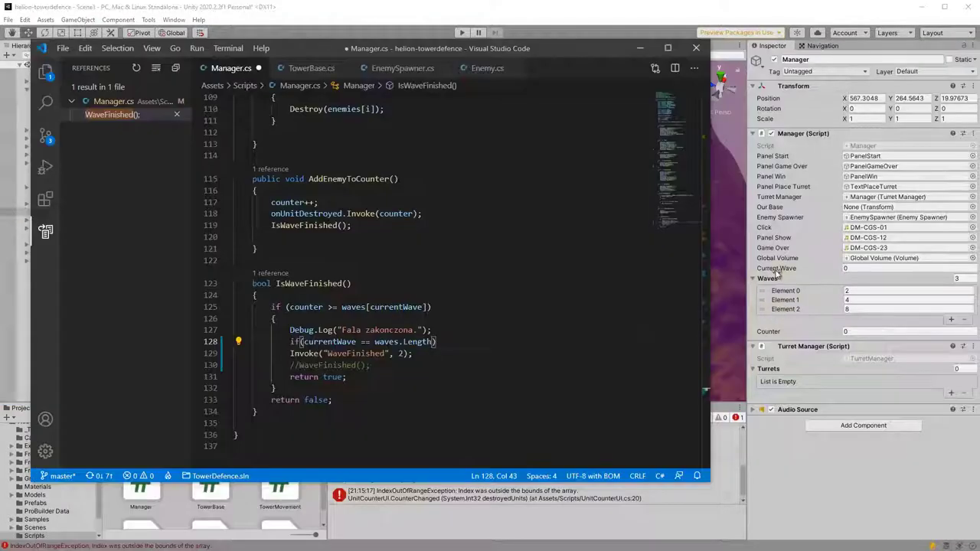
Step: Change the condition to currentWave == waves.Length-1 and open a braced block under it
type("-1")
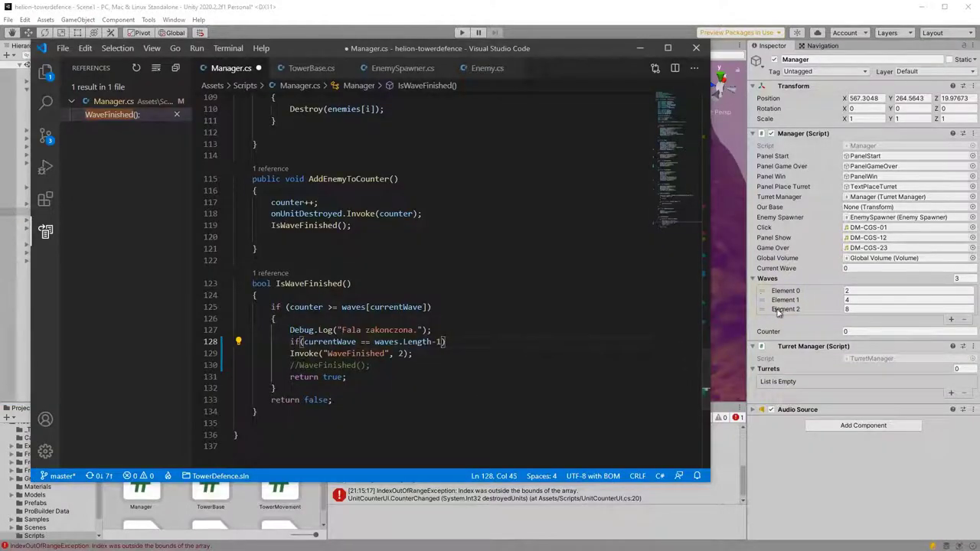
key("Return")
type("{")
key("Return")
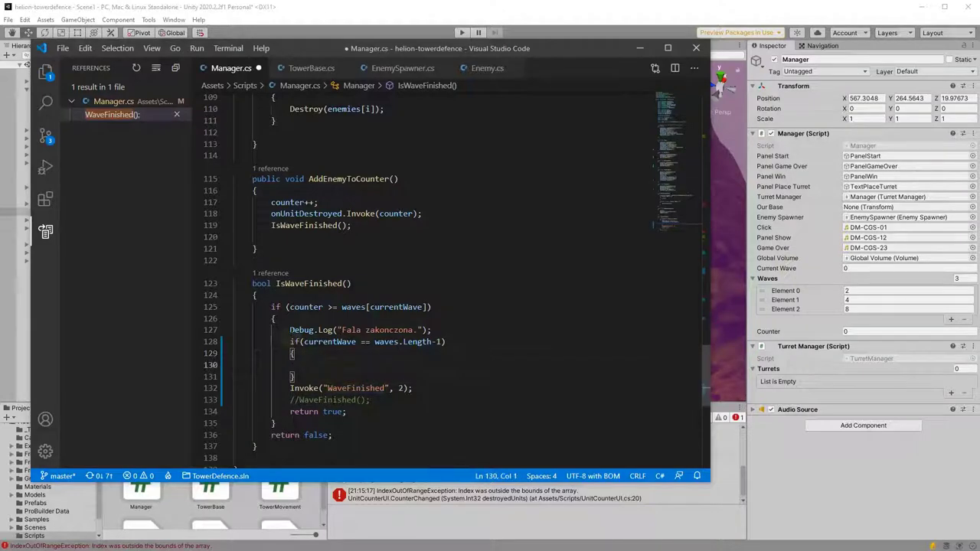
Step: Copy the Debug.Log line into the block, changing 'Fala zakonczona.' to 'Gra zakonczona.'
left_click(289, 330)
key("ctrl+c")
left_click(309, 366)
key("ctrl+v")
double_click(369, 365)
type("Gra")
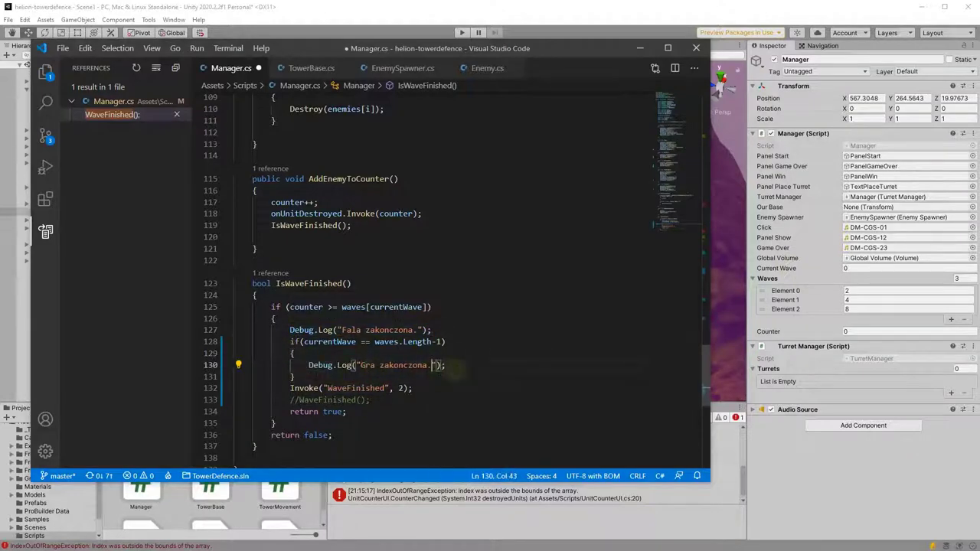
key("End")
key("Return")
Step: Save Manager.cs and return to Unity with PanelGameOver selected
key("ctrl+s")
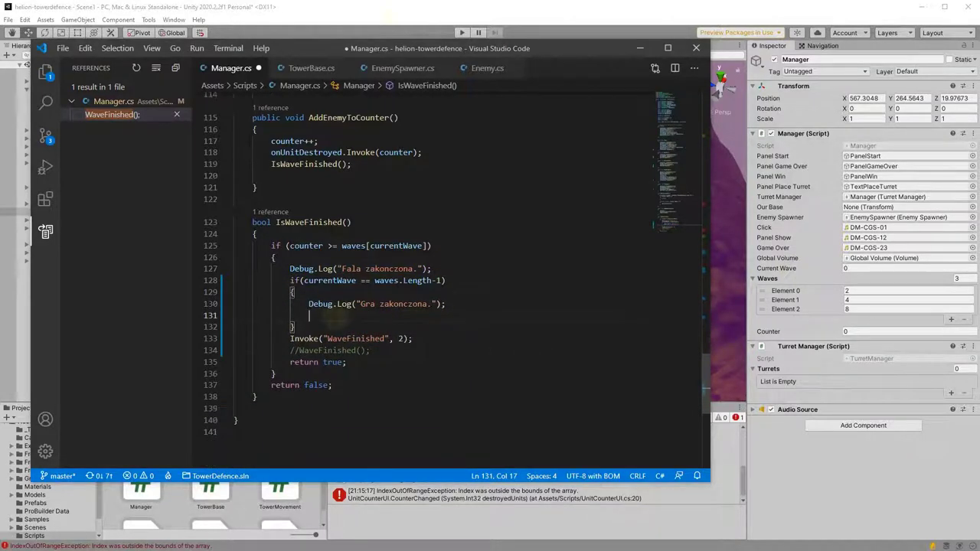
key("alt+Tab")
left_click(57, 220)
Step: Duplicate PanelGameOver as PanelGameFinished and expand its children
double_click(75, 222)
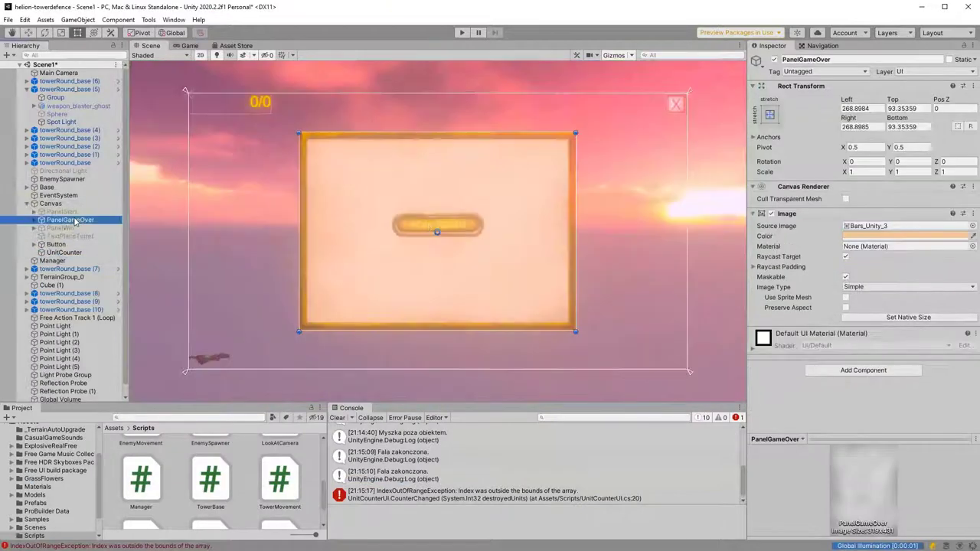
key("ctrl+d")
type("PanelGameFinishe")
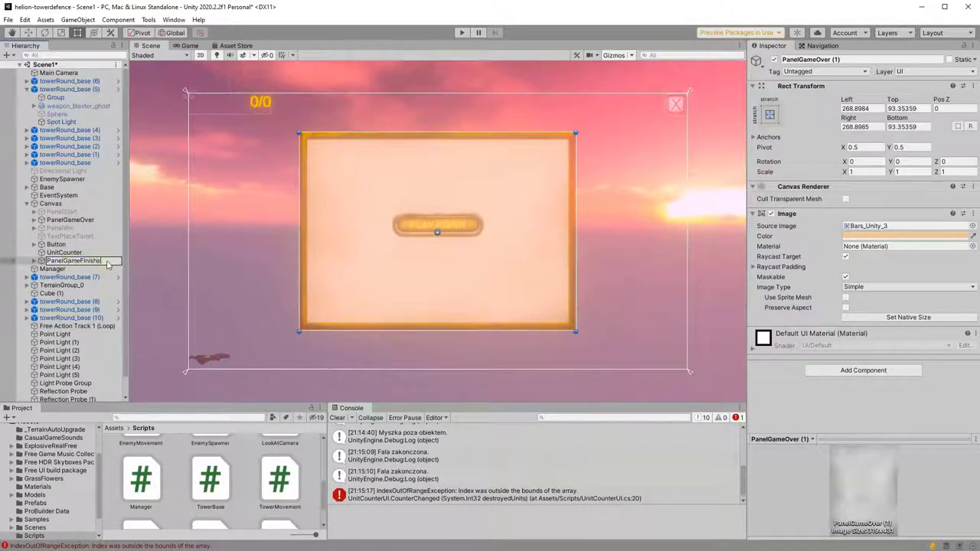
key("Return")
key("Right")
Step: Add a dark blue 'CONGRATULATIONS!' TextMeshPro heading and check the panel's Button
right_click(81, 263)
left_click(229, 475)
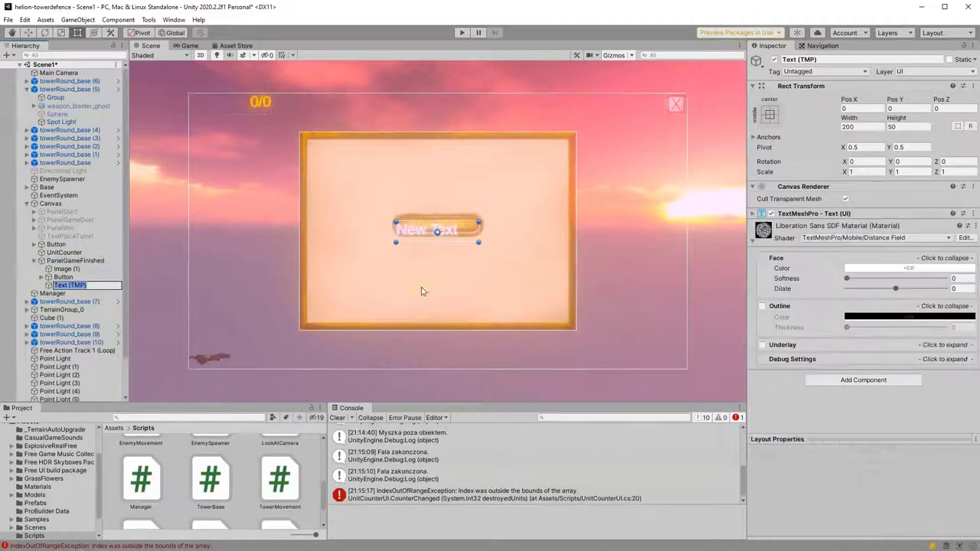
left_click(881, 365)
left_click_drag(925, 419, 946, 452)
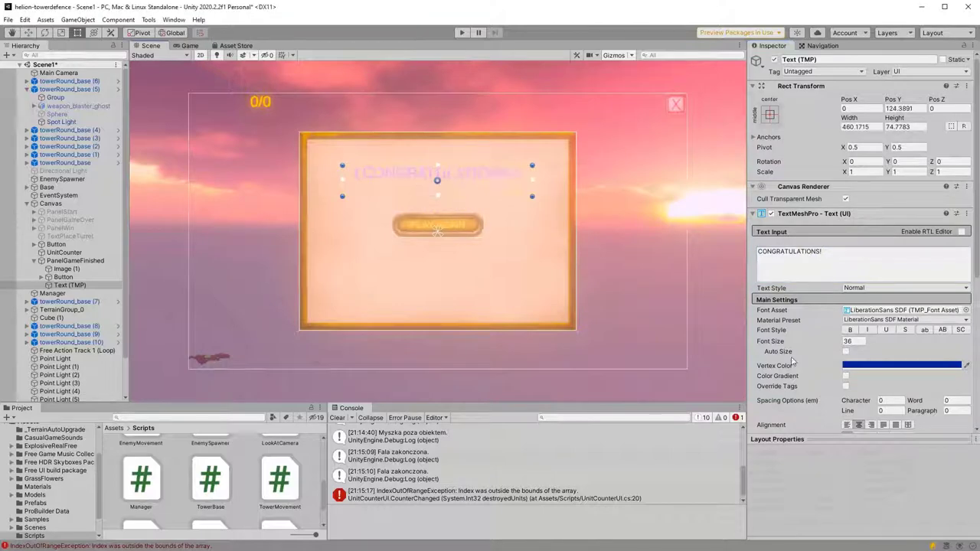
left_click(64, 277)
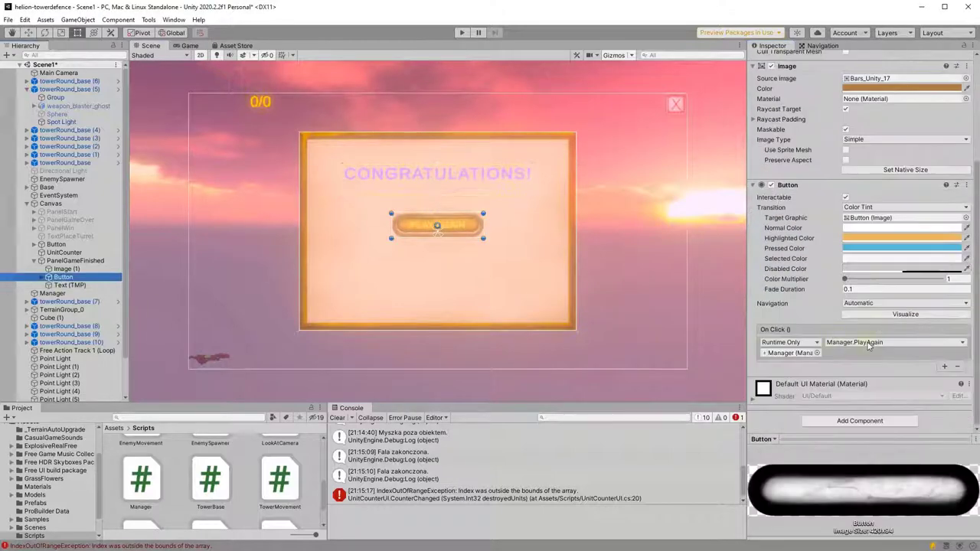
left_click(75, 261)
Step: Declare 'public GameObject panelGameFinished;' below panelGameOver in Manager.cs
key("alt+Tab")
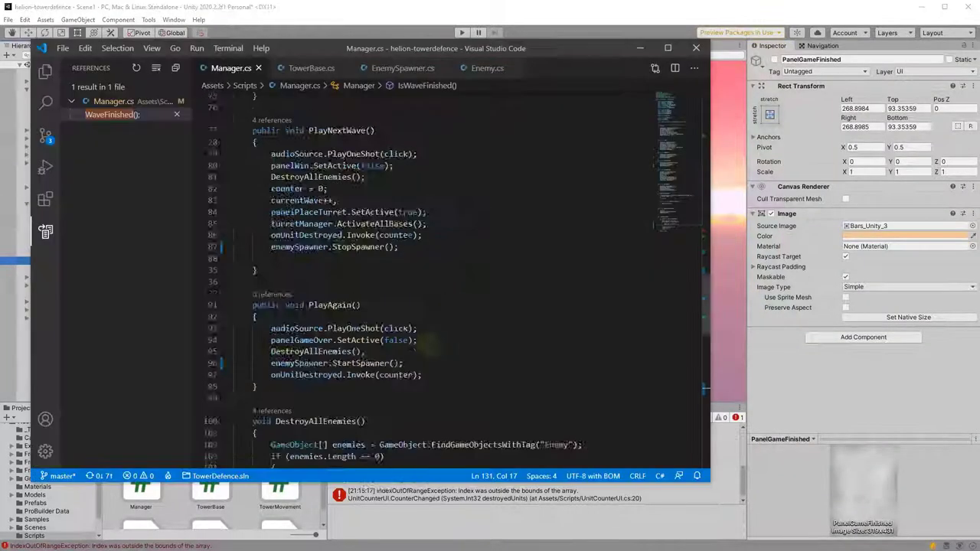
type("Finished;")
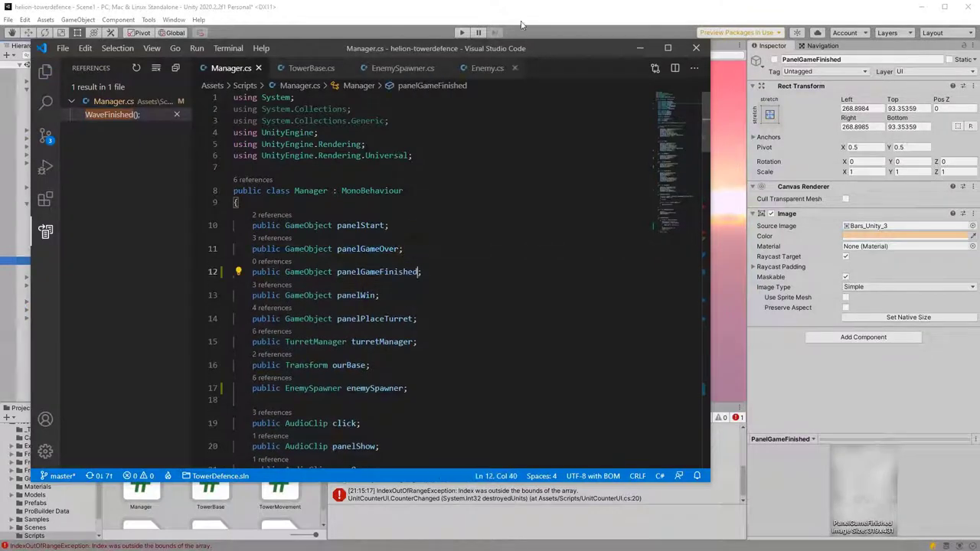